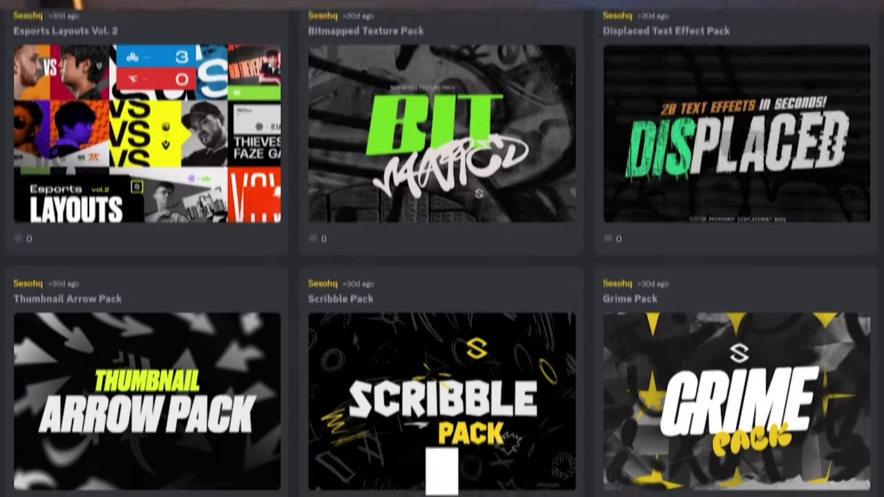
scroll(442, 249, "down", 2)
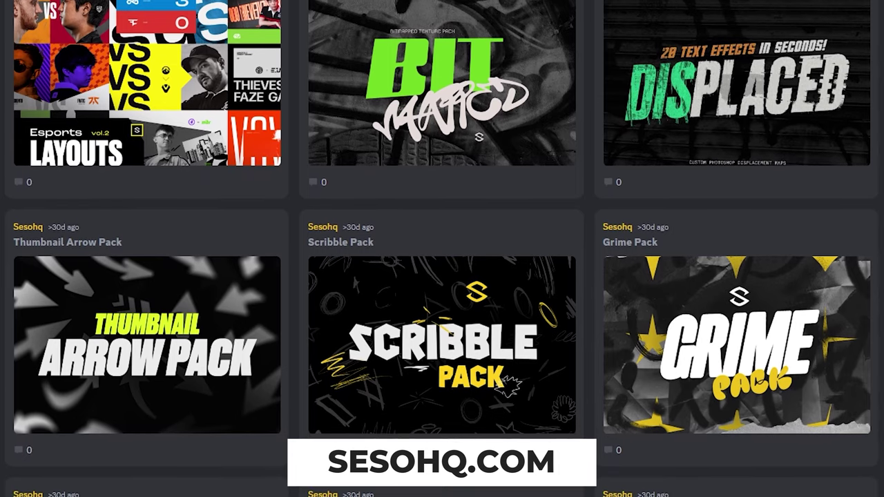
scroll(442, 249, "down", 2)
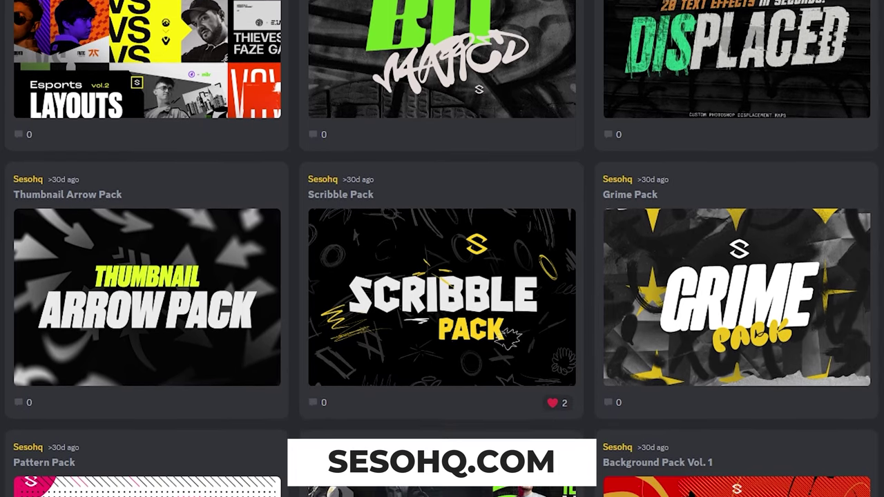
scroll(442, 248, "down", 1)
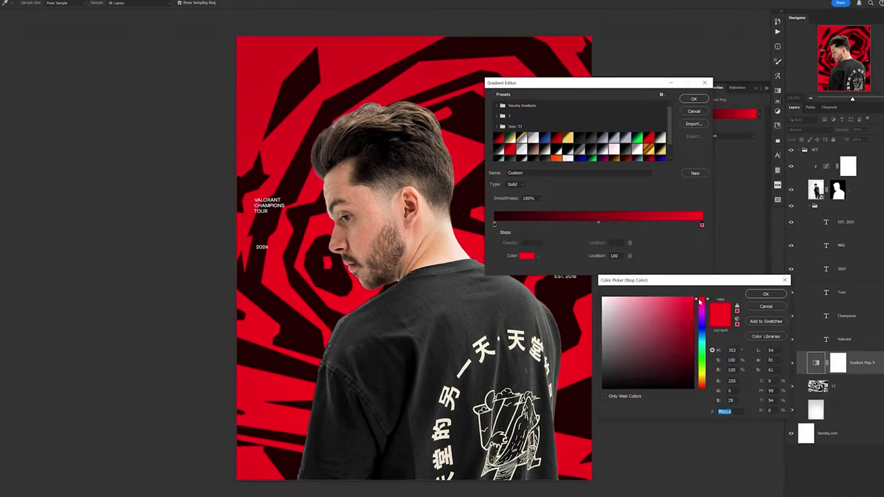
Shift the hue of the bright end color stop in the poster background's Gradient Map.
left_click_drag(704, 301, 705, 340)
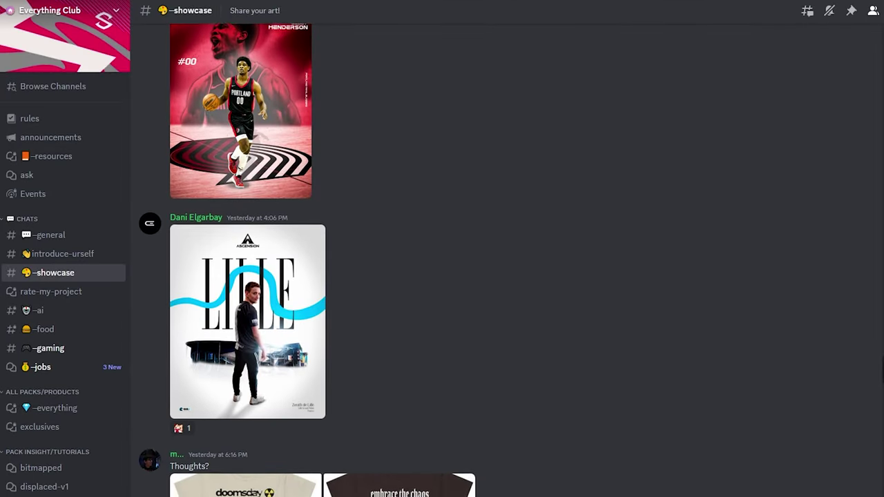
scroll(321, 259, "down", 1)
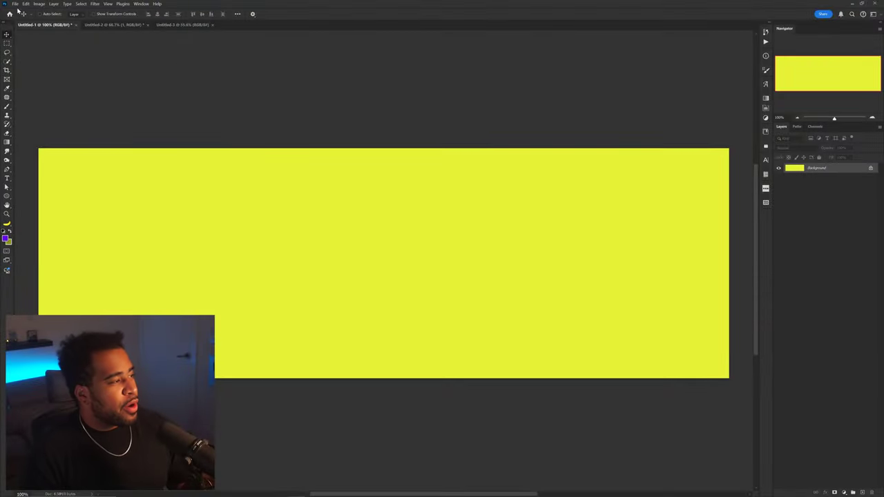
left_click(15, 4)
left_click(28, 18)
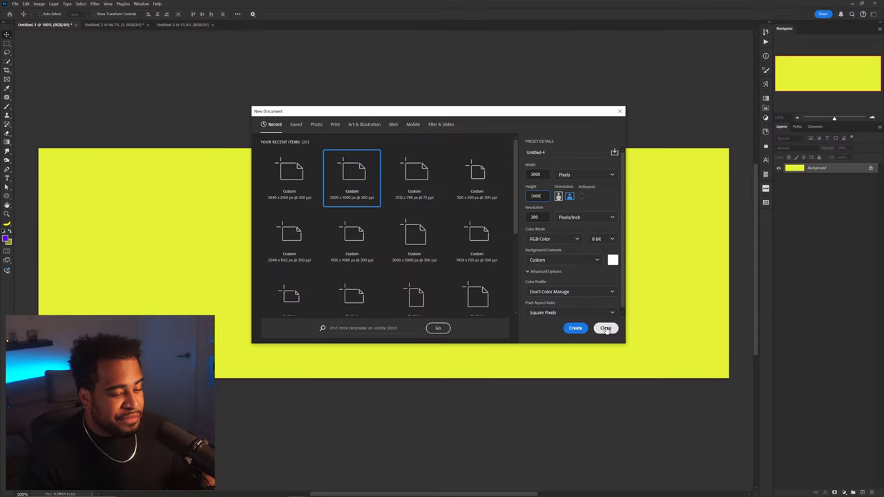
left_click(605, 329)
left_click(137, 25)
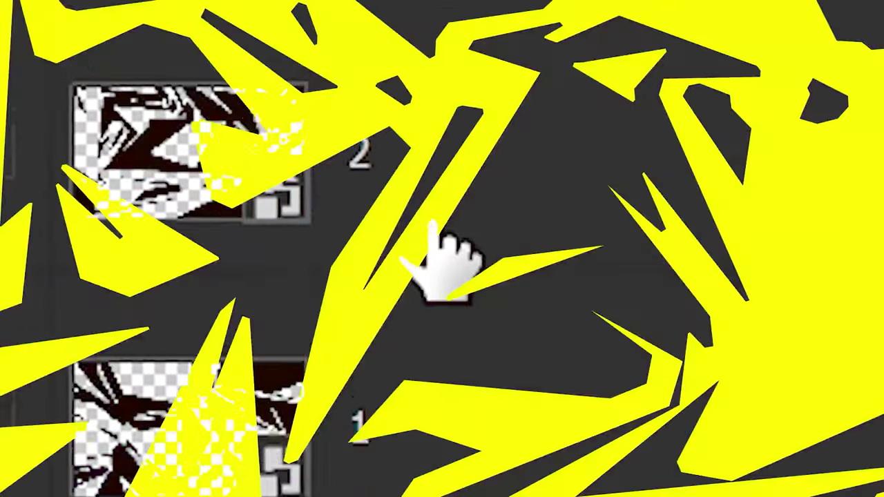
scroll(423, 186, "up", 5)
scroll(429, 228, "up", 2)
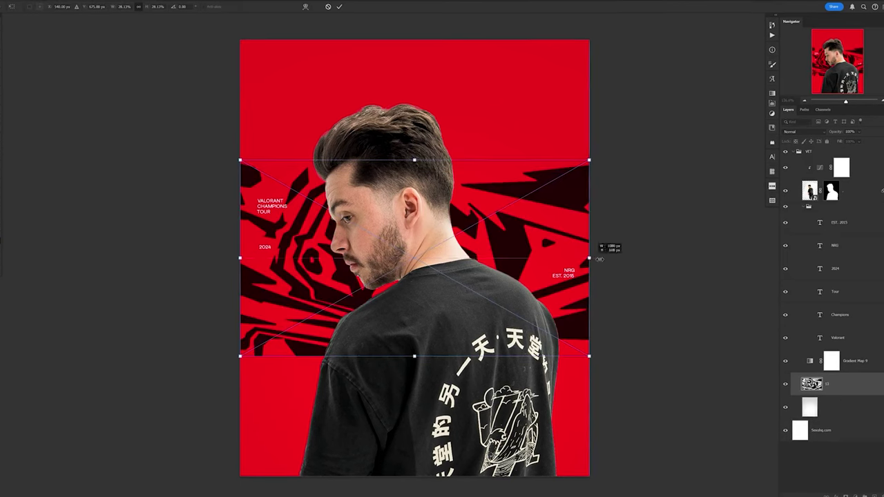
Scale the geometric pattern layer behind the man to about 64.37% so it covers the whole poster, and apply the transform.
left_click_drag(602, 247, 812, 259)
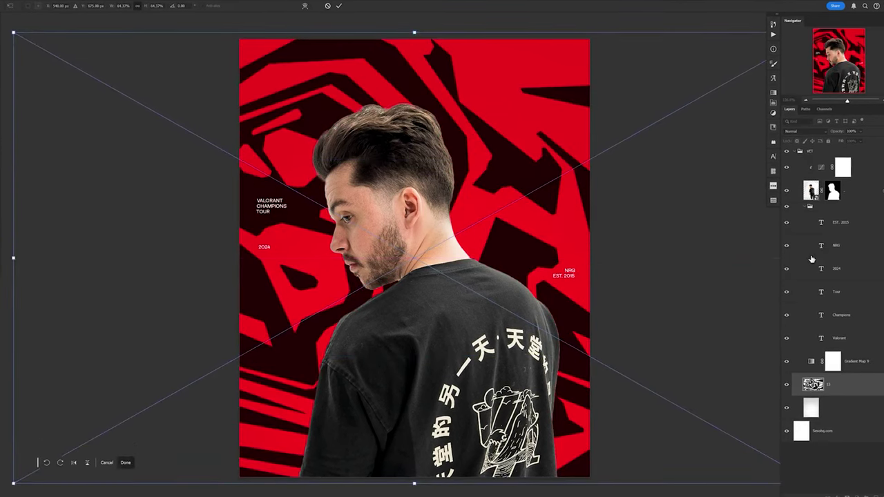
key("Return")
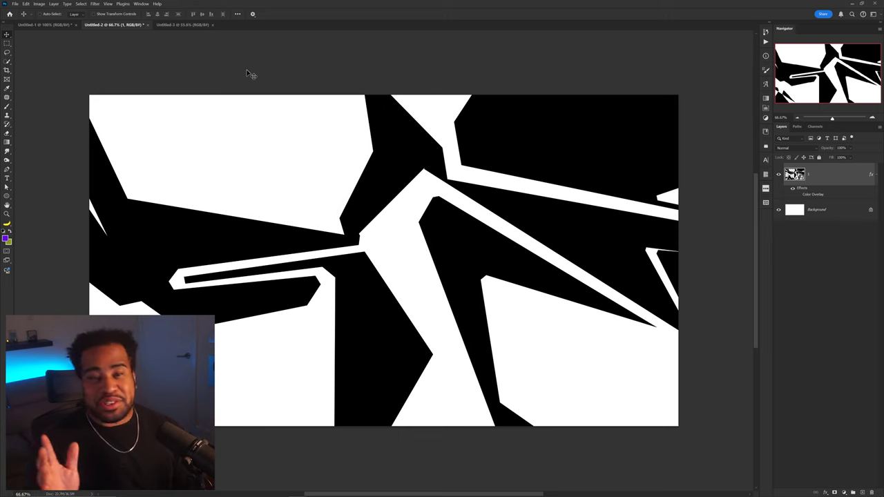
Switch to the blank Untitled-3 document.
left_click(176, 24)
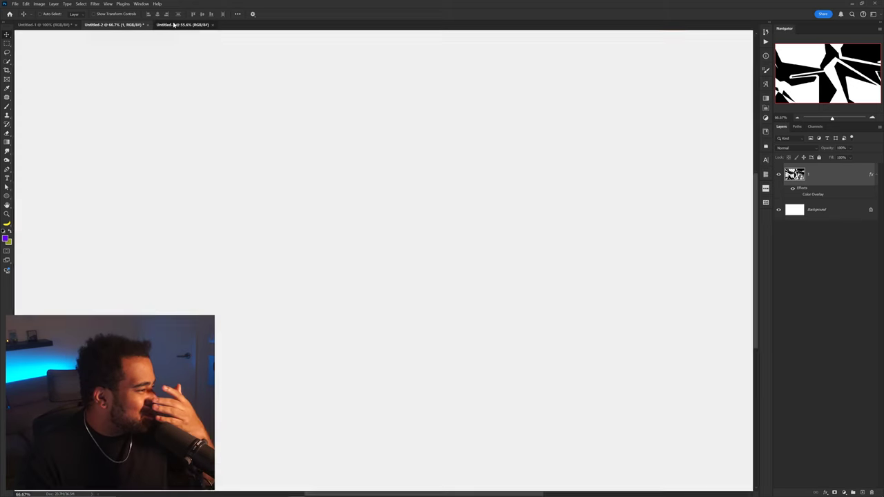
left_click(16, 4)
left_click(15, 5)
left_click(15, 4)
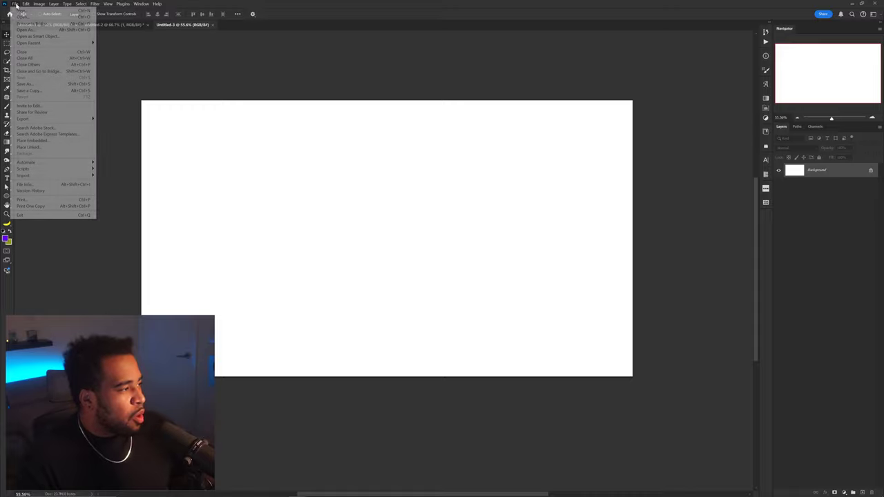
left_click(19, 11)
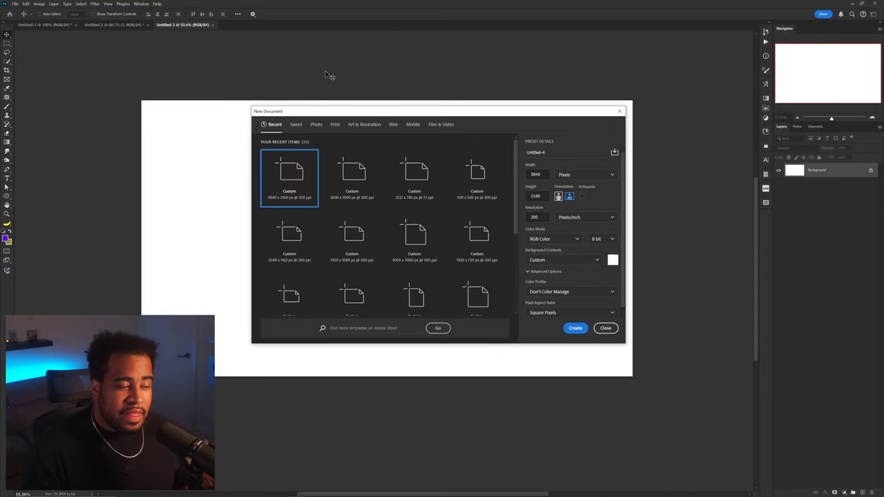
left_click(606, 327)
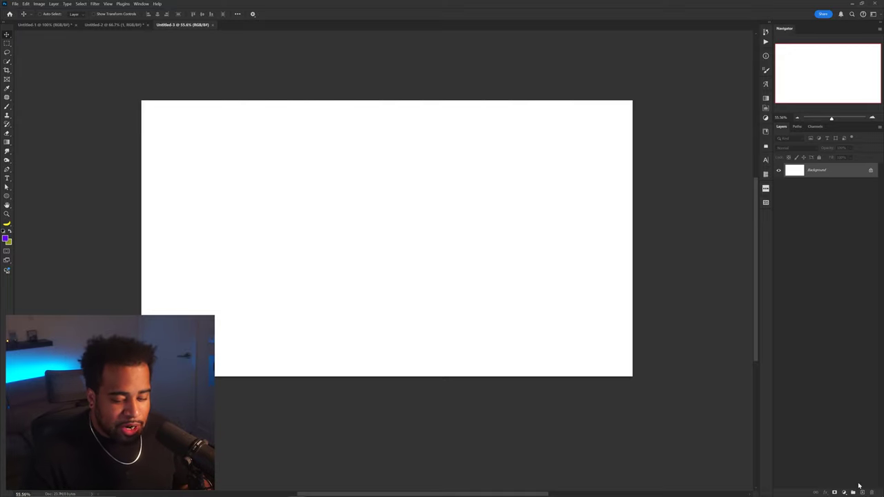
Add a new empty layer above the white background and switch to the Brush tool.
left_click(862, 492)
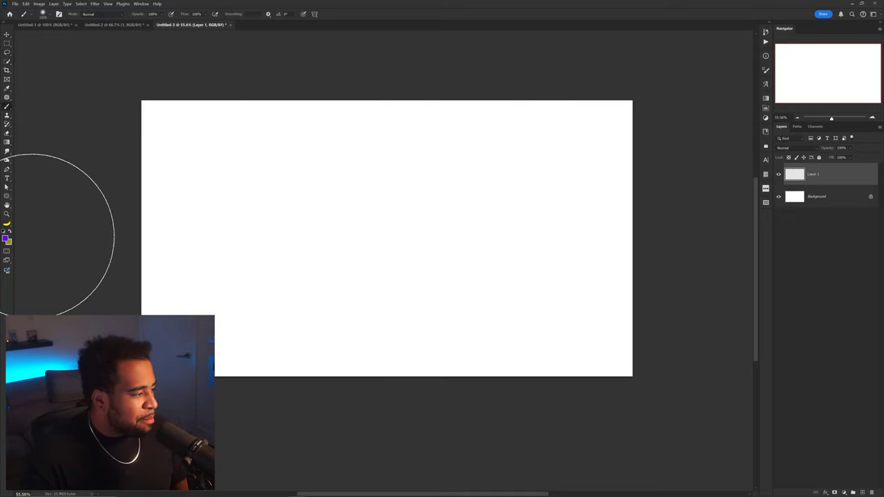
Try painting thick, winding purple strokes across the canvas with the hard round brush, and undo them all.
mouse_move(412, 241)
left_mouse_down()
mouse_move(292, 243)
mouse_move(320, 470)
left_mouse_up()
mouse_move(611, 239)
left_mouse_down()
mouse_move(548, 338)
mouse_move(463, 339)
left_mouse_up()
mouse_move(408, 124)
left_mouse_down()
mouse_move(381, 219)
mouse_move(162, 259)
left_mouse_up()
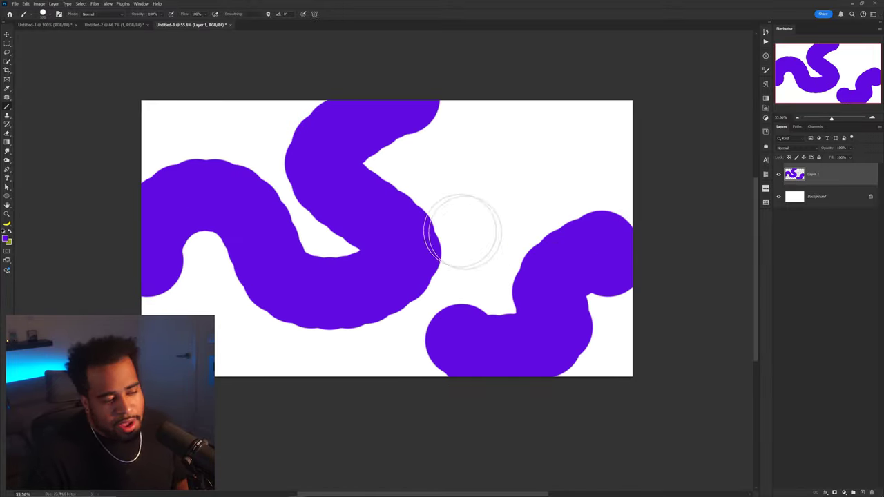
left_click_drag(581, 155, 453, 253)
key("ctrl+z")
key("ctrl+z")
key("ctrl+z")
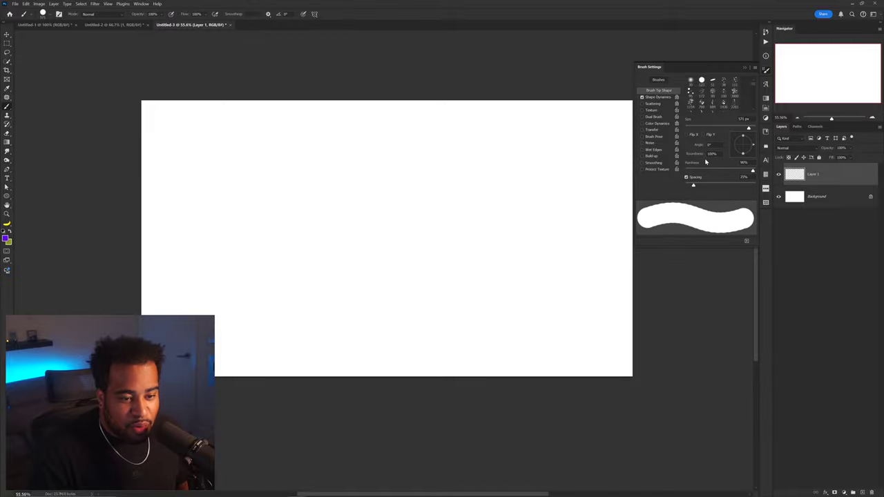
Reduce the brush spacing for smooth edges and paint two thick S-shaped purple strokes across the new layer.
left_click(765, 72)
mouse_move(572, 221)
left_mouse_down()
mouse_move(564, 339)
mouse_move(375, 379)
left_mouse_up()
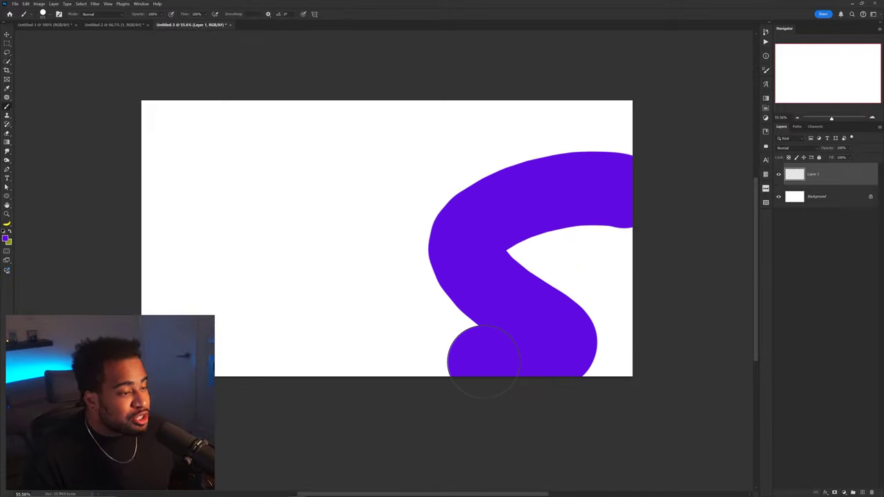
mouse_move(373, 127)
left_mouse_down()
mouse_move(311, 302)
mouse_move(138, 287)
left_mouse_up()
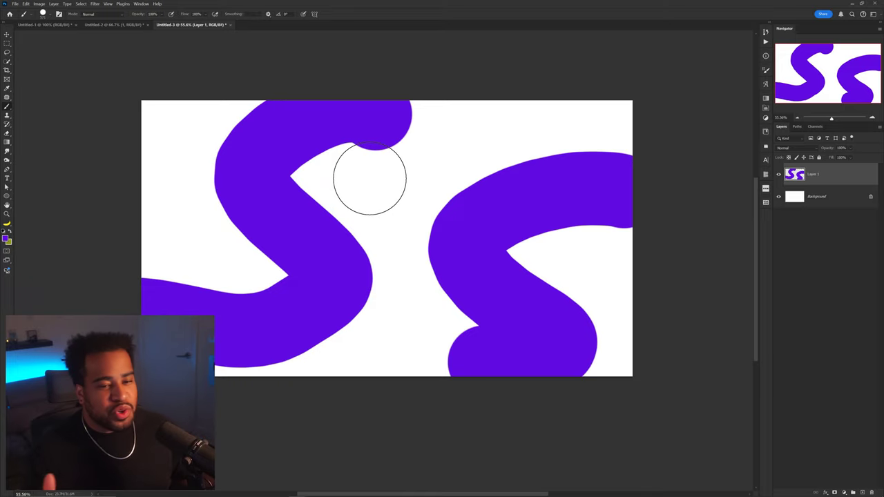
Liquify the purple strokes with a 1279 size Forward Warp brush into swirling, marbled shapes across the whole canvas, and apply it.
left_click(94, 3)
left_click(100, 70)
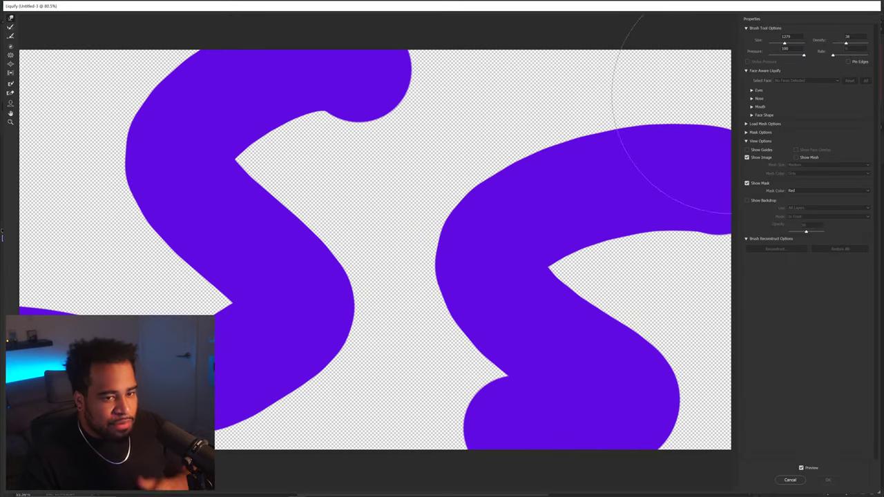
scroll(483, 174, "down", 3)
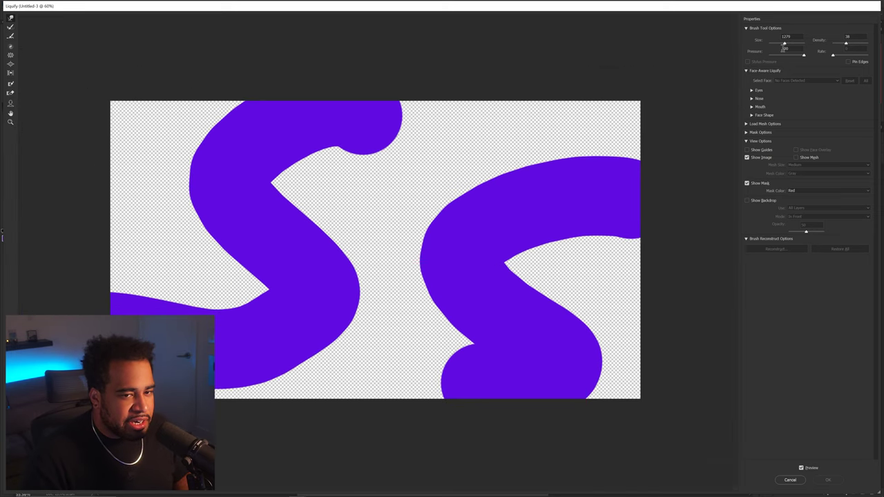
mouse_move(546, 234)
left_mouse_down()
mouse_move(205, 181)
mouse_move(661, 379)
mouse_move(306, 469)
mouse_move(130, 171)
mouse_move(296, 246)
mouse_move(517, 108)
mouse_move(573, 266)
mouse_move(307, 287)
mouse_move(607, 391)
left_mouse_up()
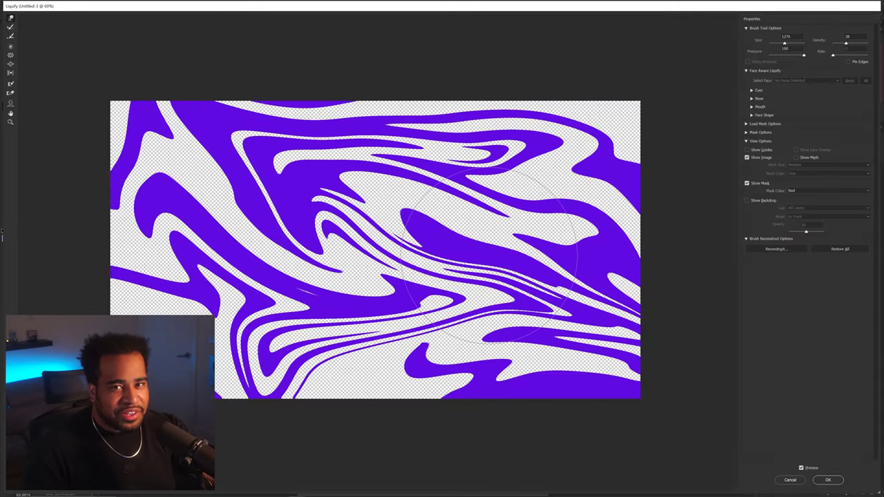
key("Return")
Bring the liquified artwork into Illustrator, place it in the middle of the square artboard, and undo the last small move.
mouse_move(556, 202)
left_mouse_down()
mouse_move(404, 191)
mouse_move(460, 199)
mouse_move(549, 180)
mouse_move(563, 203)
left_mouse_up()
mouse_move(350, 491)
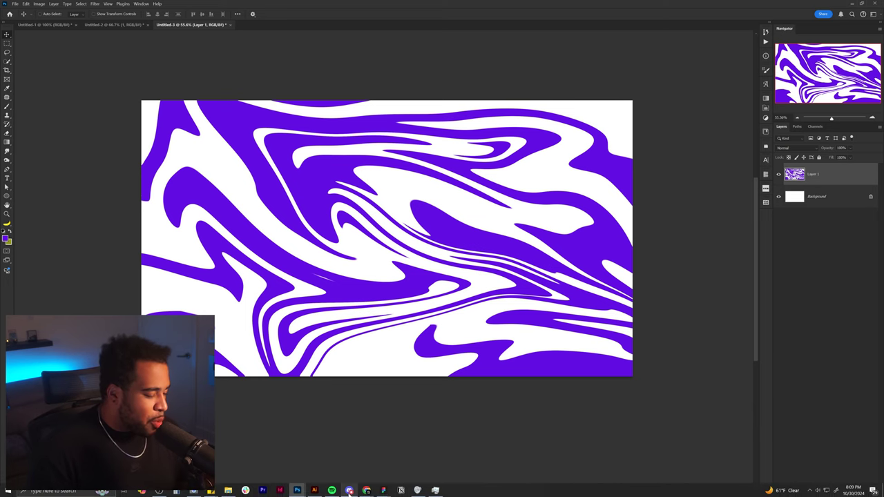
mouse_move(446, 178)
left_mouse_down()
mouse_move(520, 227)
mouse_move(418, 177)
mouse_move(313, 489)
mouse_move(395, 246)
mouse_move(448, 248)
left_mouse_up()
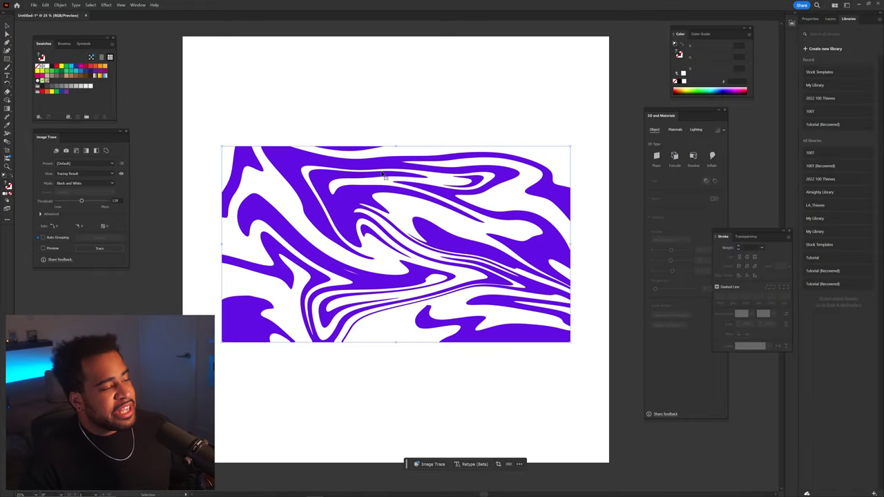
mouse_move(394, 183)
left_mouse_down()
mouse_move(408, 161)
mouse_move(395, 190)
left_mouse_up()
key("ctrl+z")
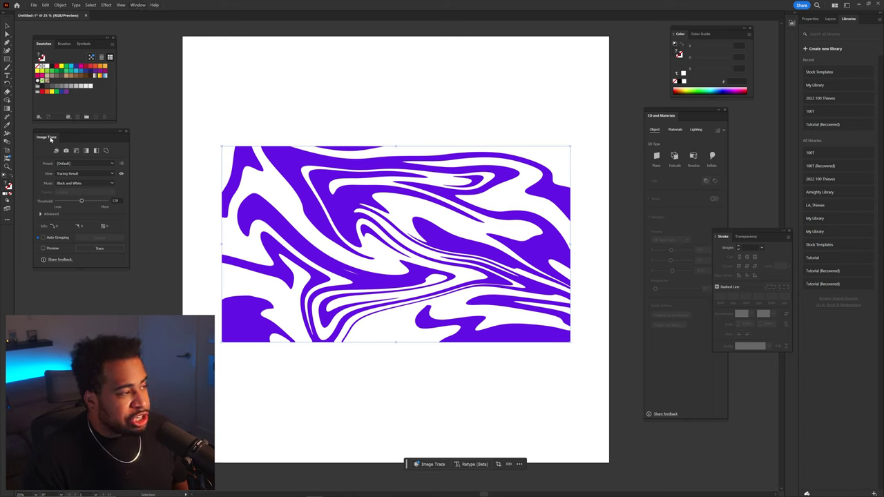
Image Trace the placed artwork with the Sketched Art preset and expand the result into editable paths.
left_click(136, 5)
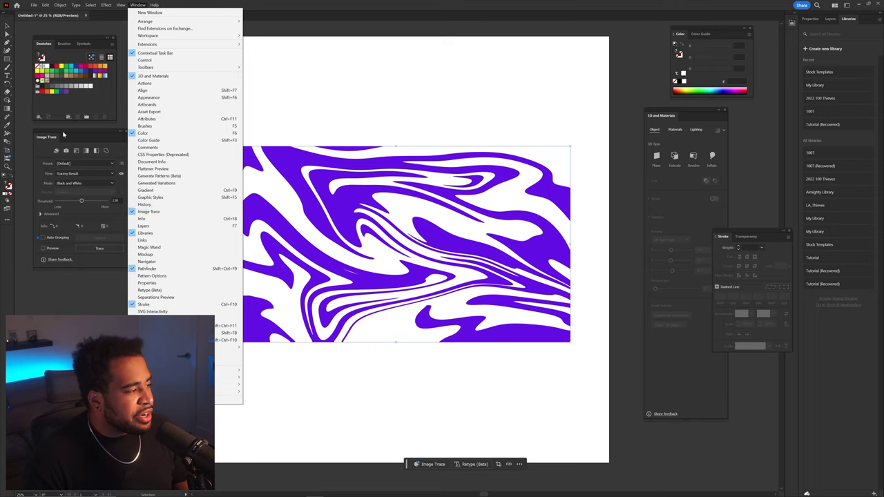
left_click(28, 153)
left_click(76, 164)
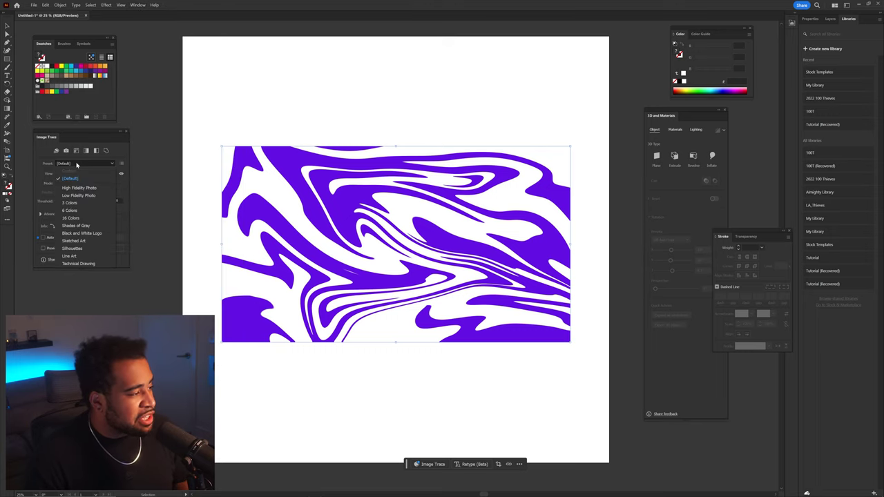
left_click(84, 241)
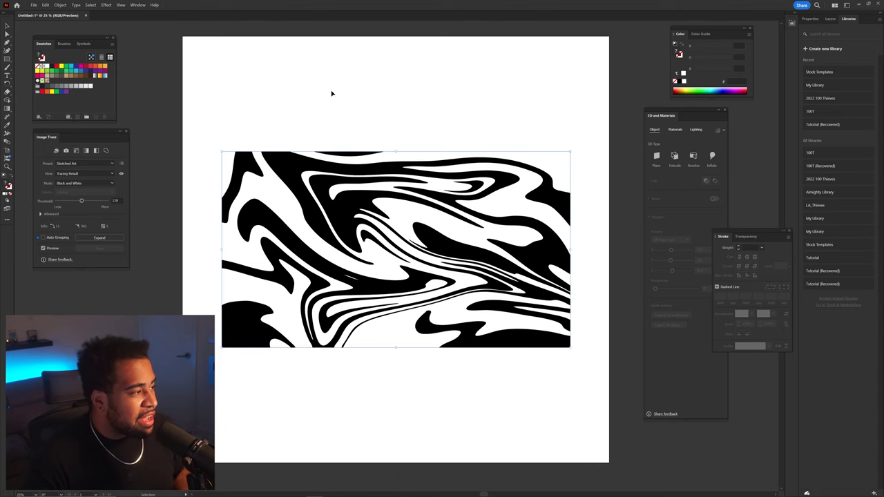
left_click(61, 4)
left_click(69, 87)
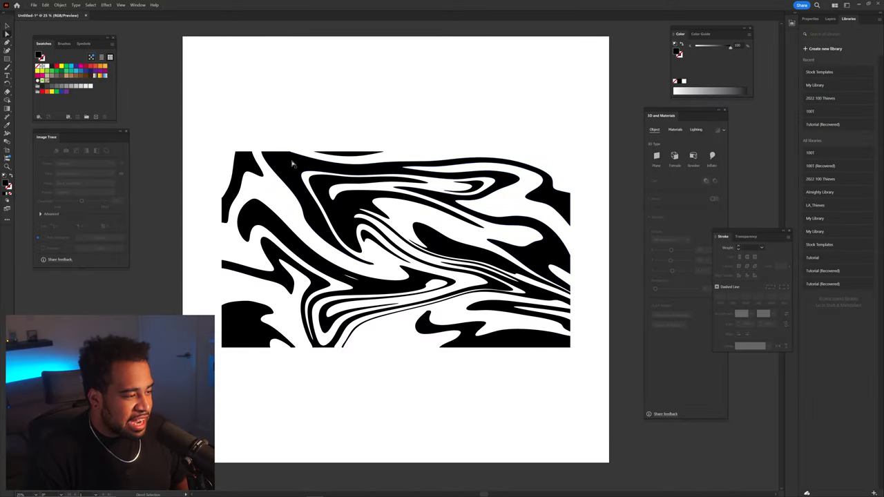
Try moving individual traced shapes out of the artwork with Direct Selection, undo the moves and deselect everything.
left_click_drag(293, 165, 254, 96)
key("ctrl+z")
key("ctrl+z")
left_click_drag(379, 220, 320, 113)
key("ctrl+z")
left_click(282, 116)
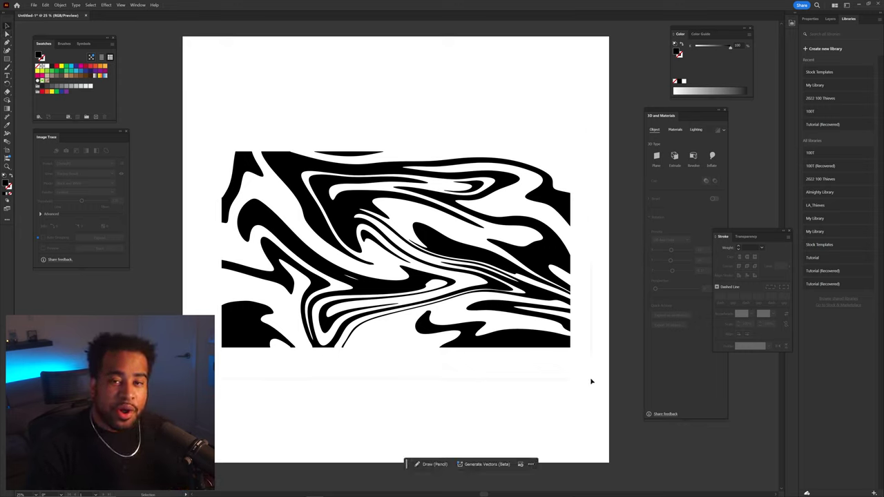
Select all the traced artwork, start simplifying its paths and open the full Simplify options.
key("ctrl+a")
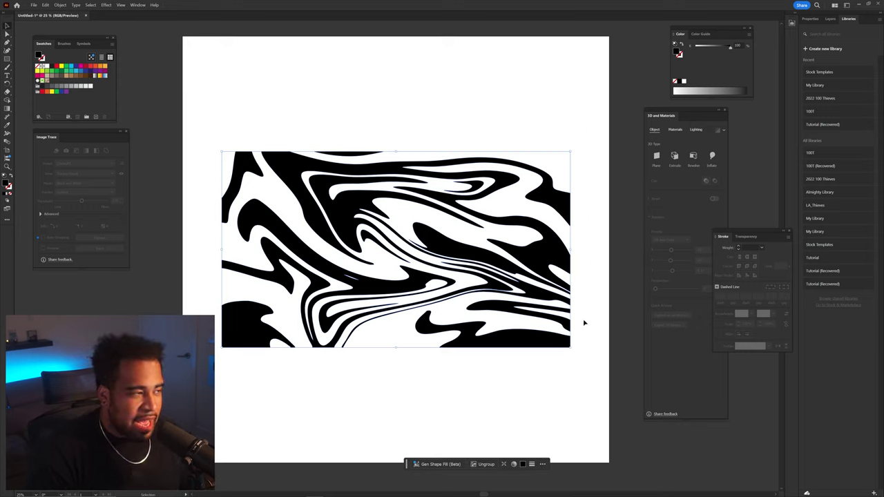
left_click(60, 5)
mouse_move(104, 170)
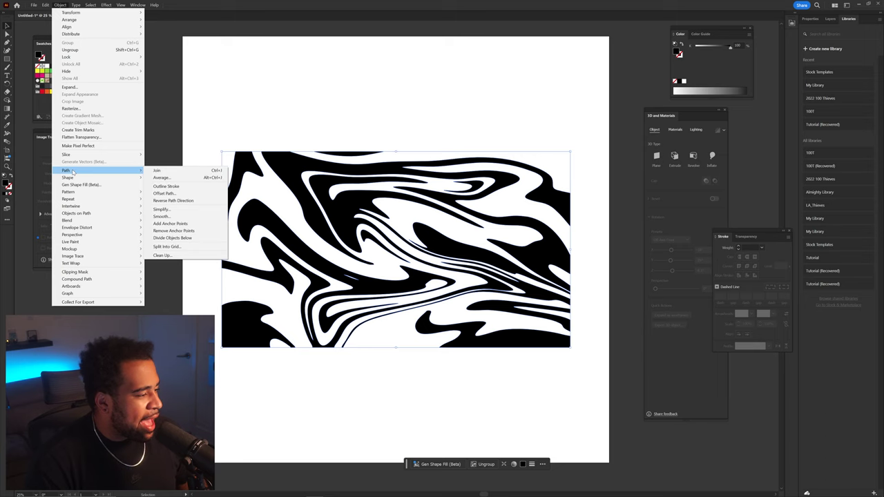
left_click(173, 205)
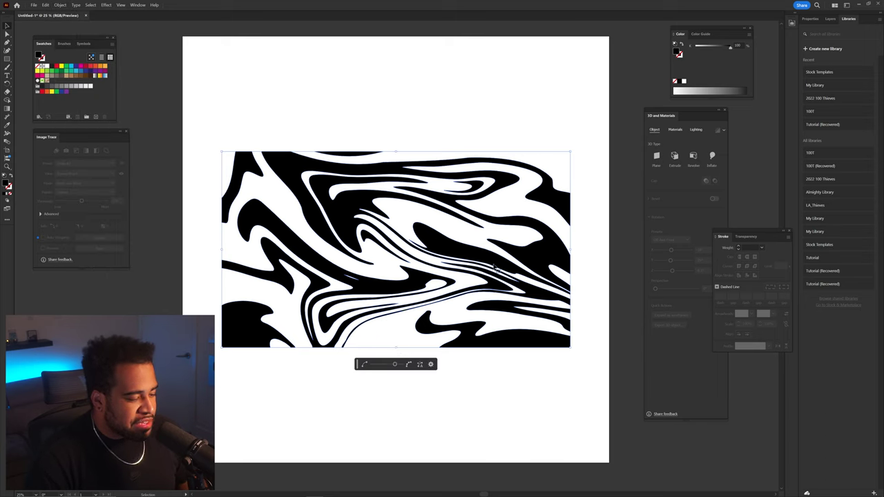
left_click_drag(363, 363, 515, 107)
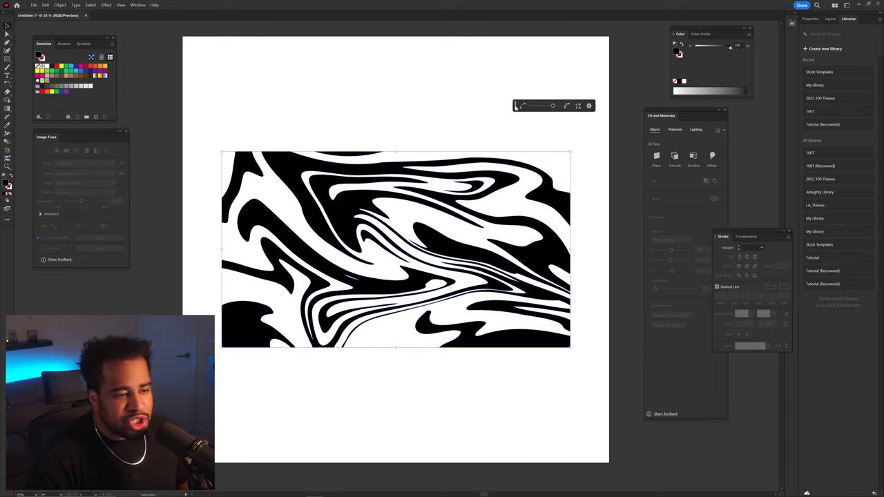
left_click(587, 107)
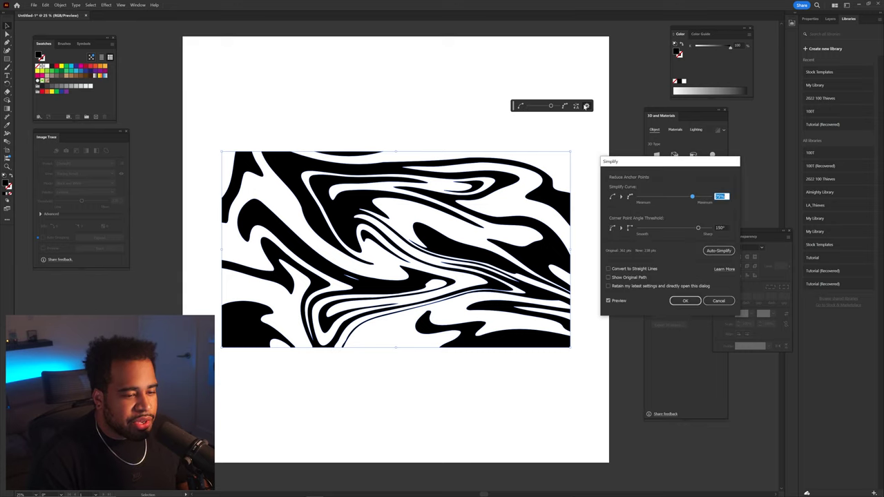
Simplify the paths to straight lines with a corner point angle threshold of about 17°, apply it and reposition the artwork.
left_click(608, 269)
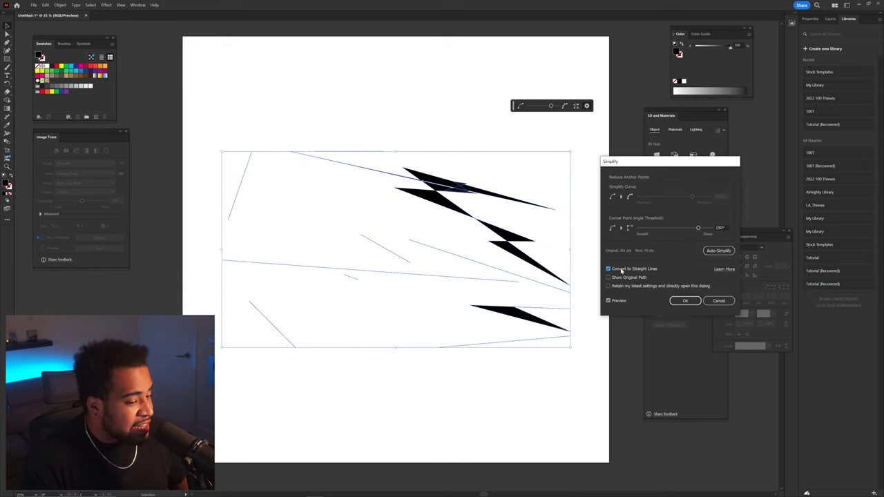
left_click_drag(696, 230, 671, 229)
left_click(694, 229)
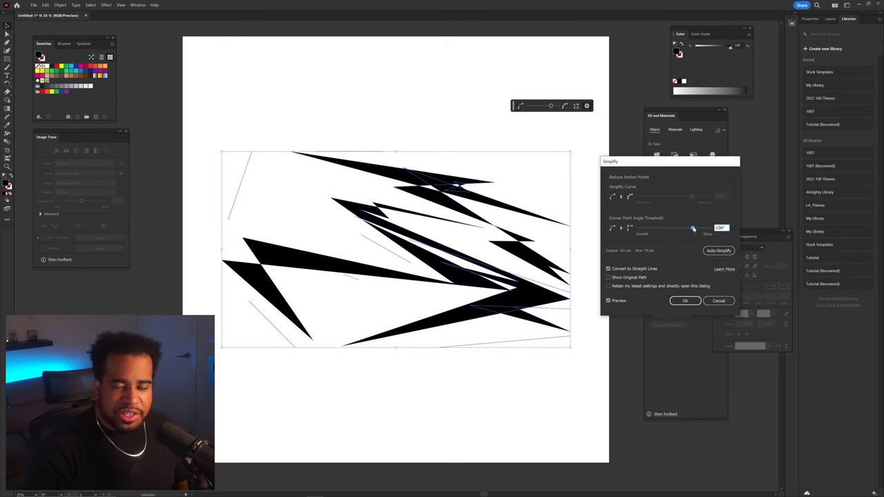
left_click_drag(694, 229, 645, 231)
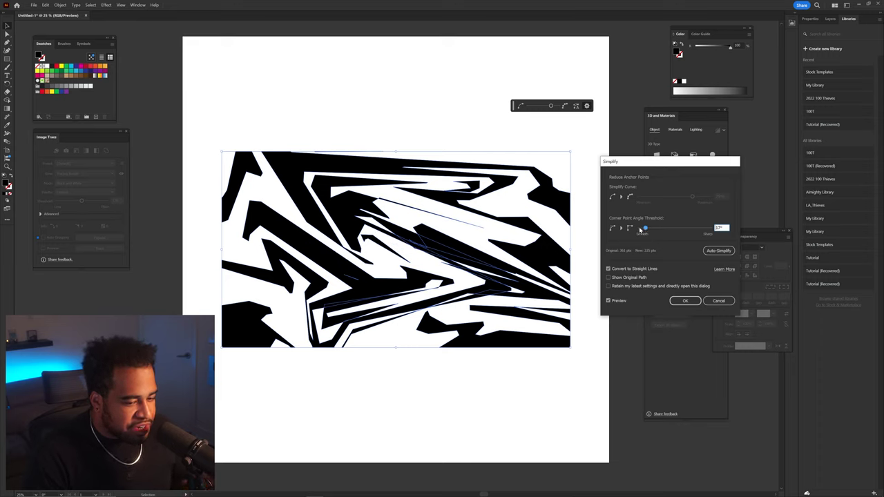
left_click(685, 301)
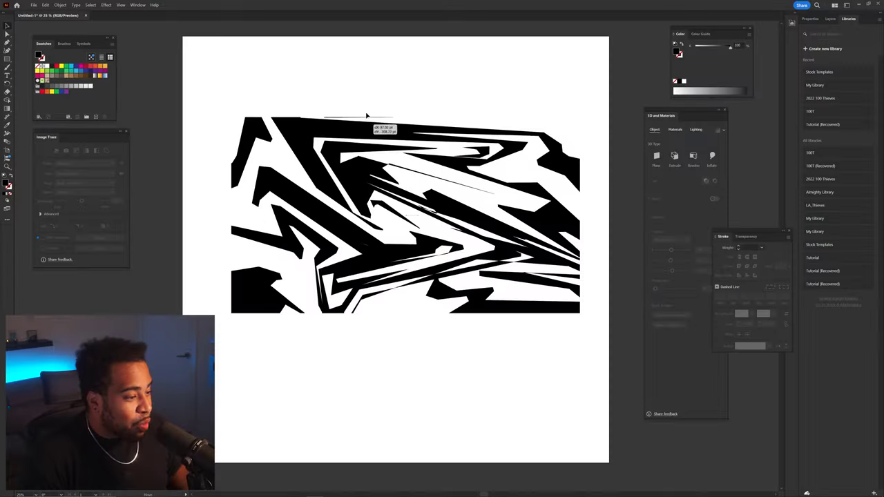
left_click_drag(360, 133, 489, 216)
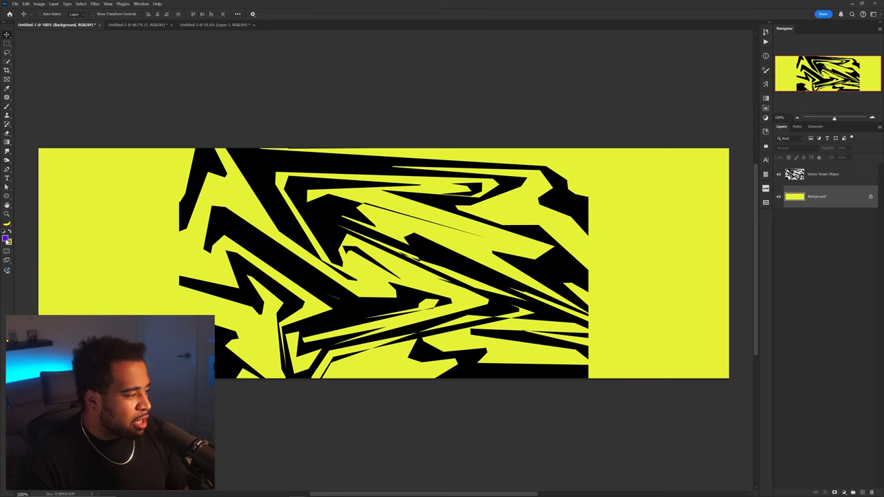
Sample the yellow background in Photoshop's foreground Color Picker to check its hex code.
left_click(5, 239)
left_click(103, 249)
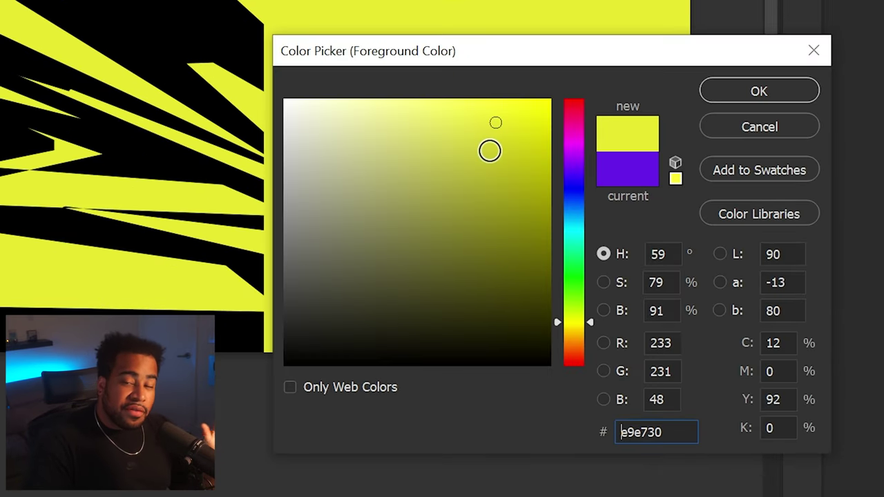
Enlarge the Vector Smart Object well beyond the banner canvas and shift it to a denser crop of the pattern.
left_click_drag(738, 253, 750, 250)
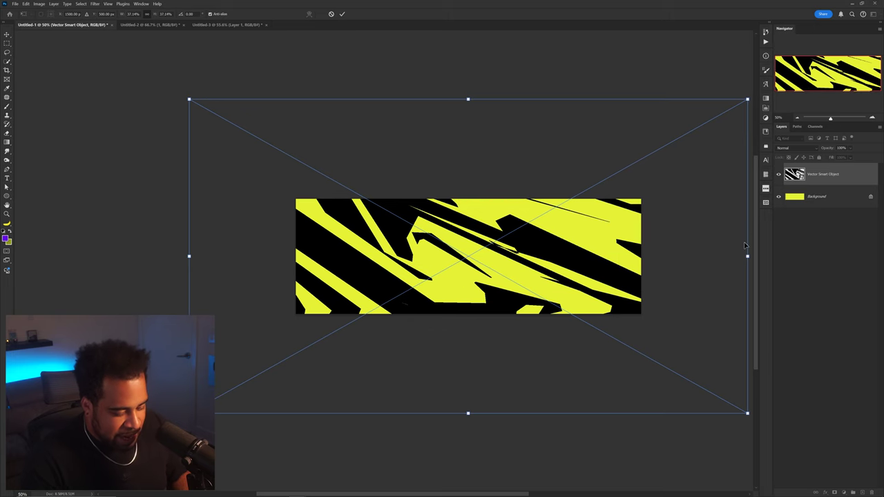
key("Return")
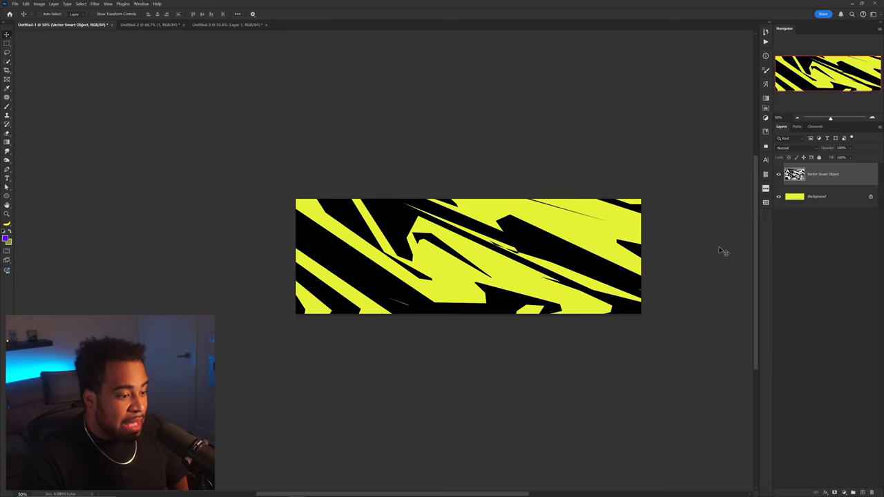
scroll(497, 251, "up", 1)
left_click_drag(519, 198, 509, 242)
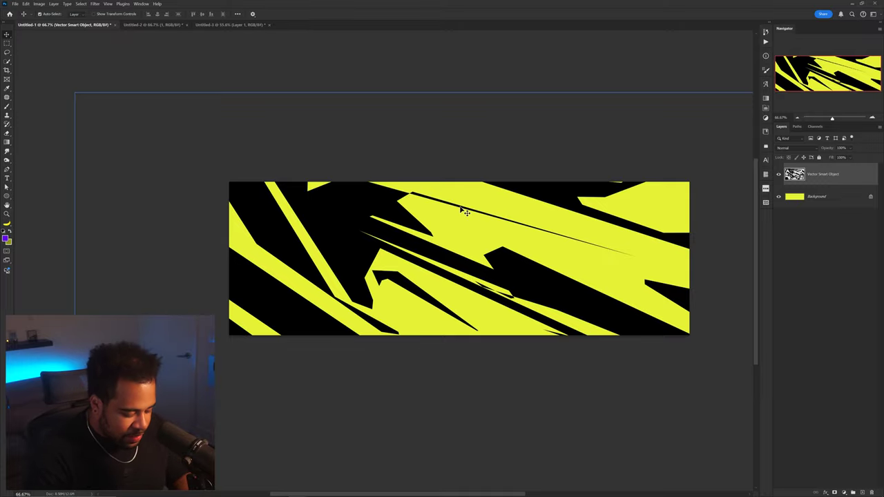
Duplicate the vector layer, offset the copy across the canvas and give it an olive Color Overlay (#8f8e1b).
key("ctrl+j")
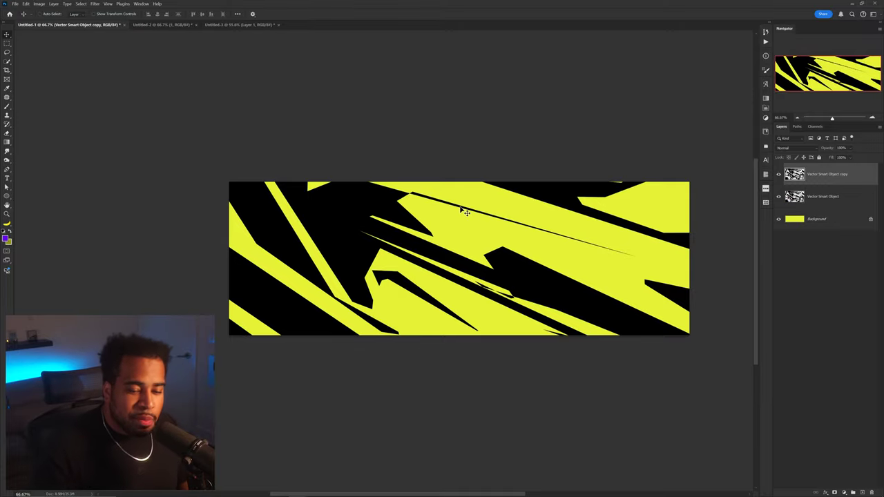
left_click_drag(504, 206, 548, 187)
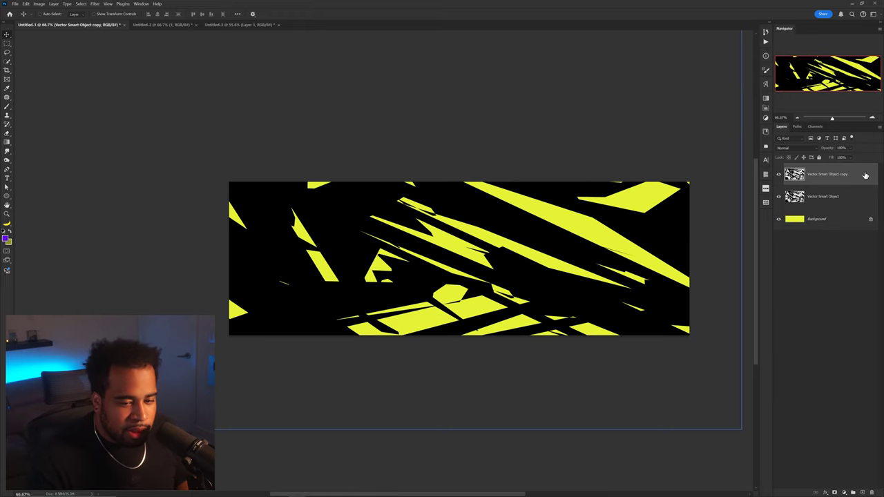
double_click(865, 175)
left_click(615, 252)
left_click(757, 184)
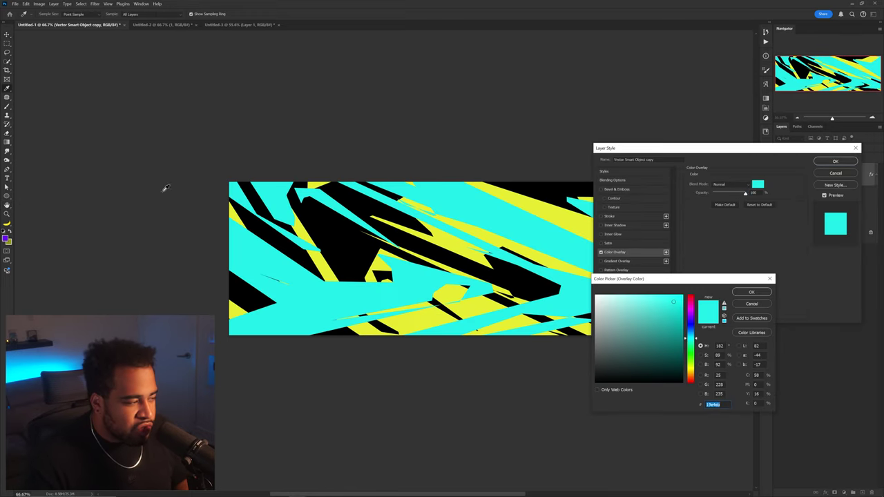
left_click(14, 239)
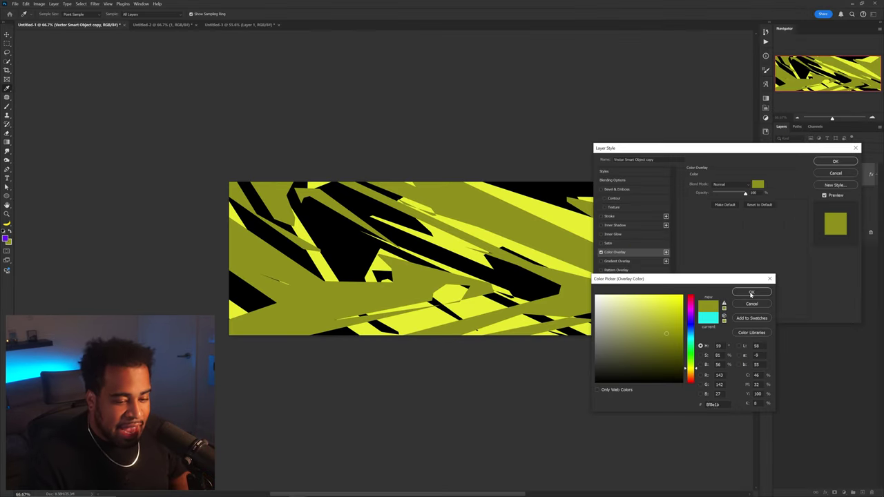
left_click(760, 81)
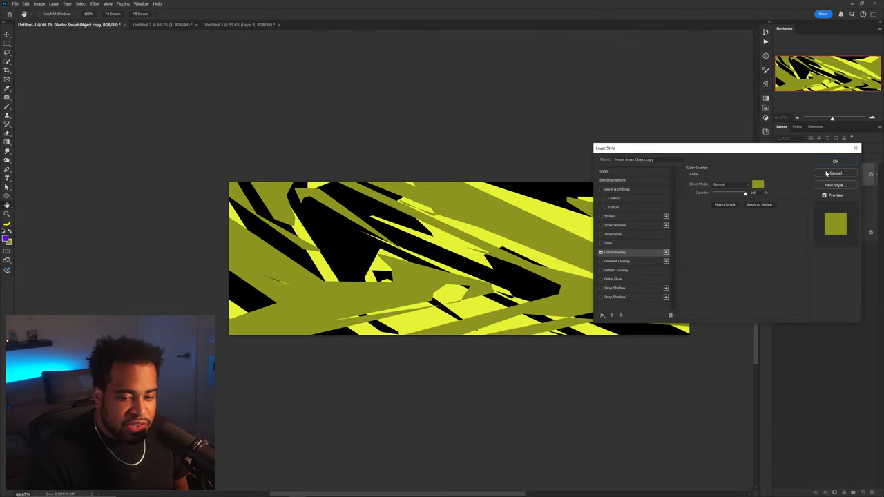
key("Return")
left_click_drag(593, 213, 562, 211)
key("ctrl+z")
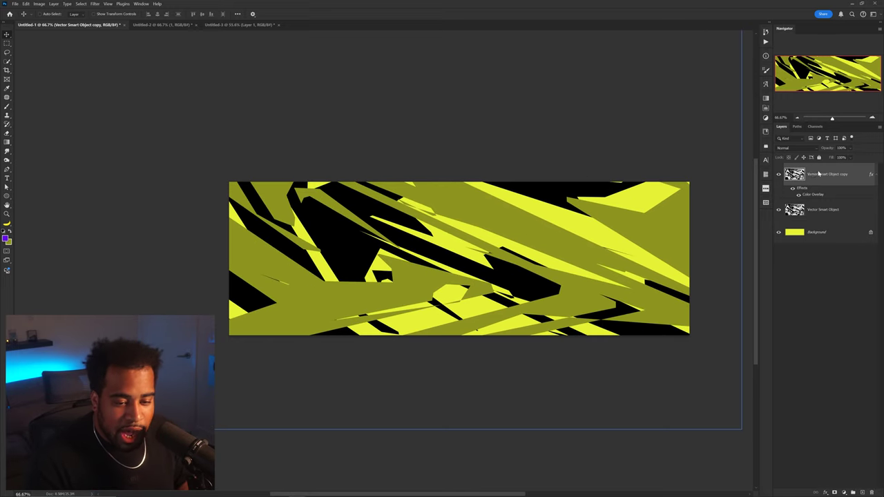
Paste a layer style with Stroke and Inner Shadow onto the vector copy and open its Color Overlay settings.
right_click(806, 172)
left_click(836, 354)
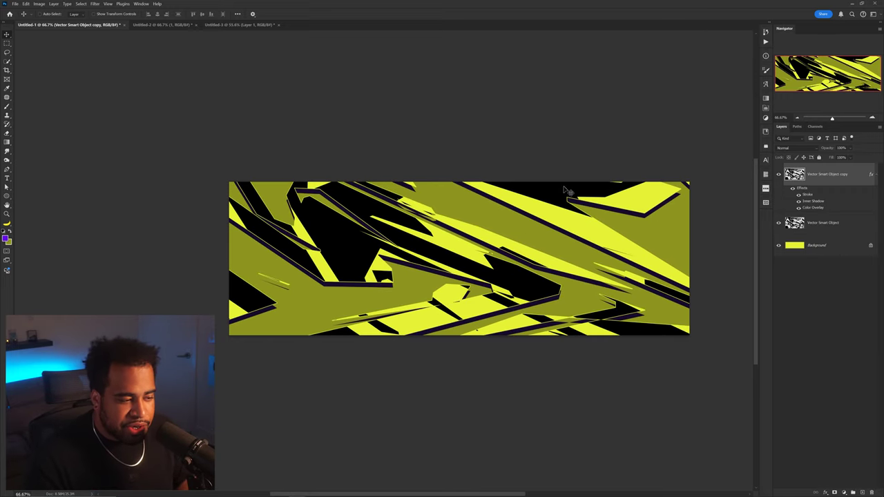
double_click(809, 197)
left_click(617, 253)
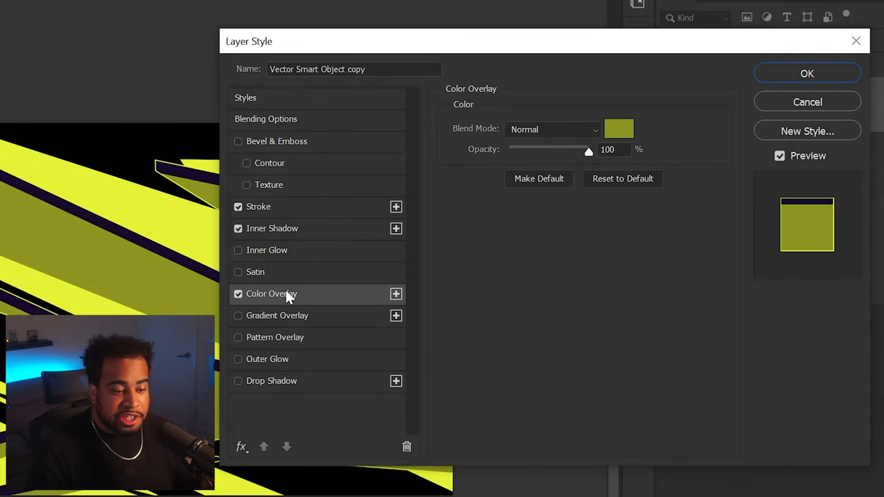
Set the copy's Inner Shadow colour to the black sampled from the artwork, and check its distance and angle.
left_click(271, 229)
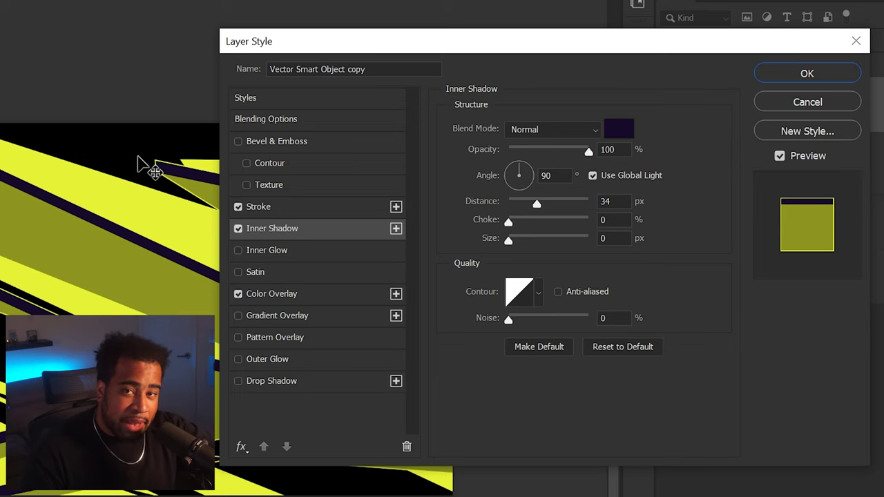
left_click(619, 129)
left_click(119, 140)
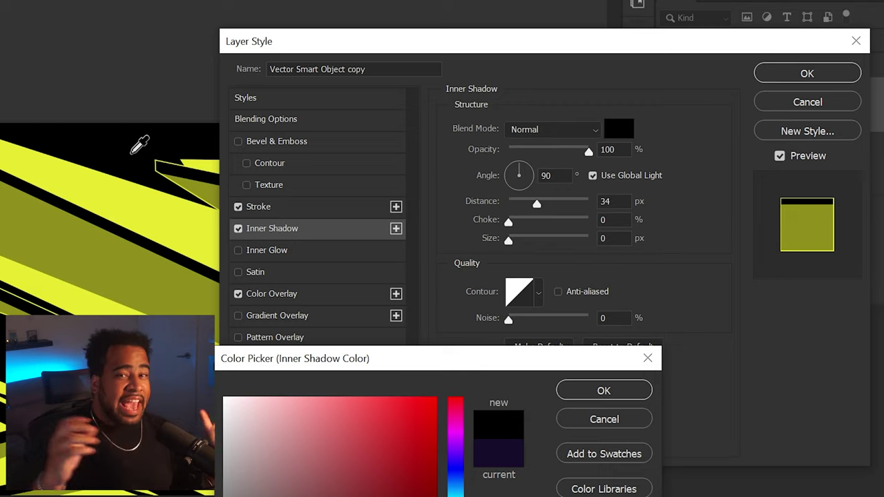
key("Return")
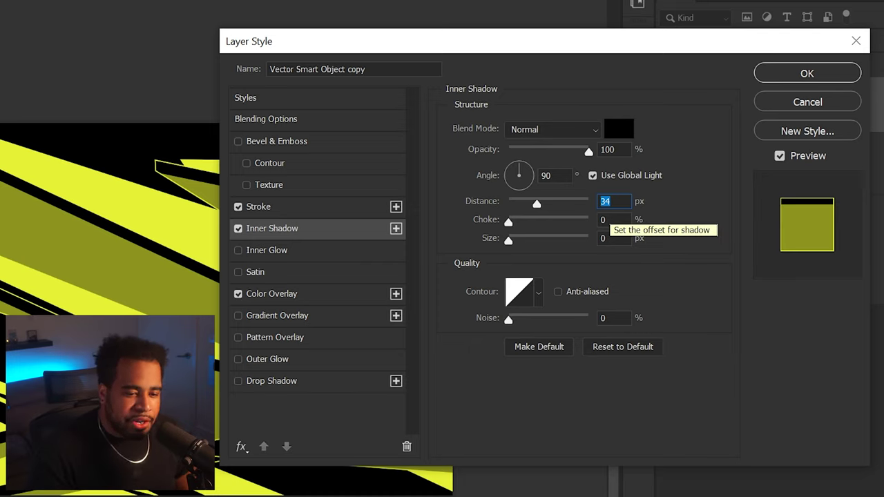
left_click(606, 219)
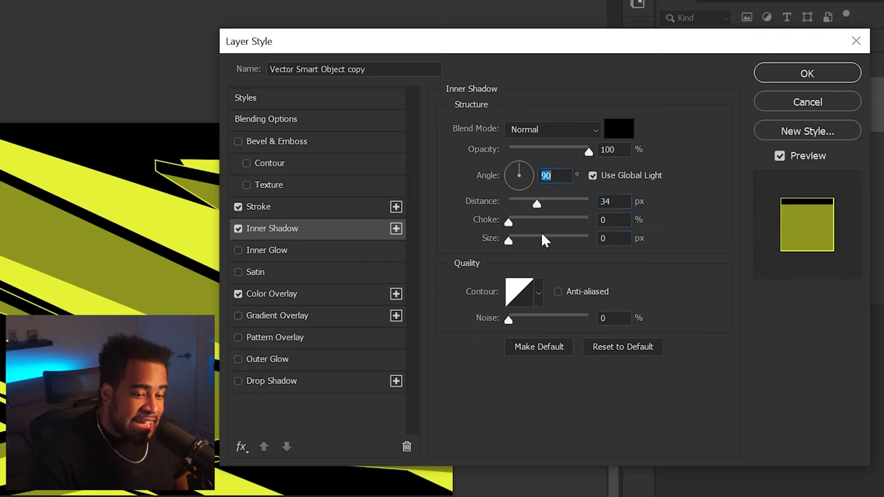
Set the copy's Stroke to 3 px, positioned inside, in the bright yellow, and apply the layer style.
left_click(284, 206)
left_click(604, 125)
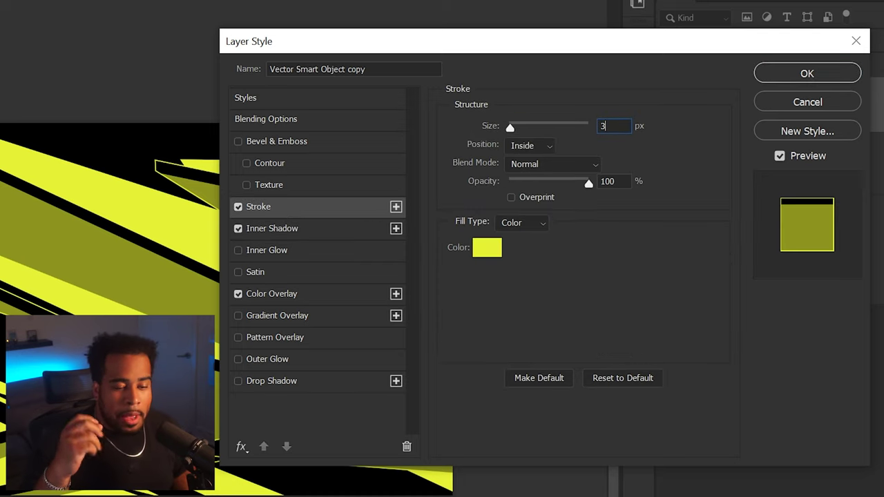
left_click(487, 248)
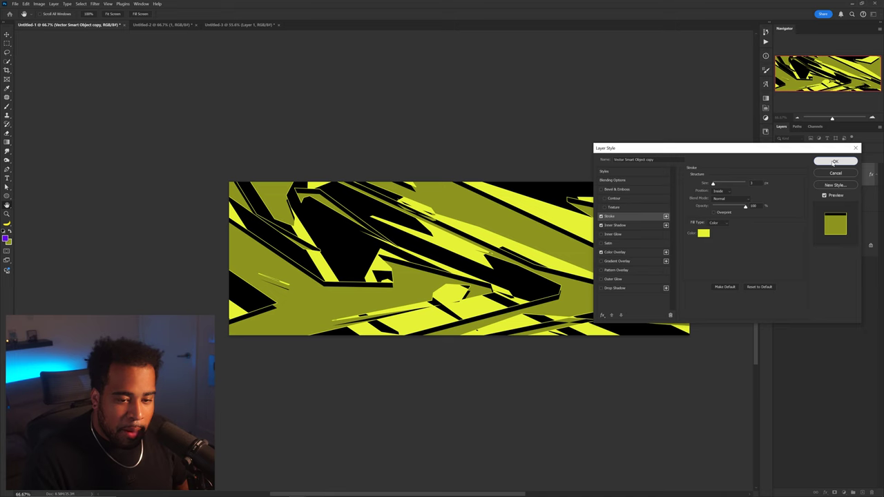
left_click(805, 74)
Examine the stroke and inner shadow edges up close at 400%, marking them on a temporary screen capture, and discard the capture.
scroll(99, 201, "up", 1)
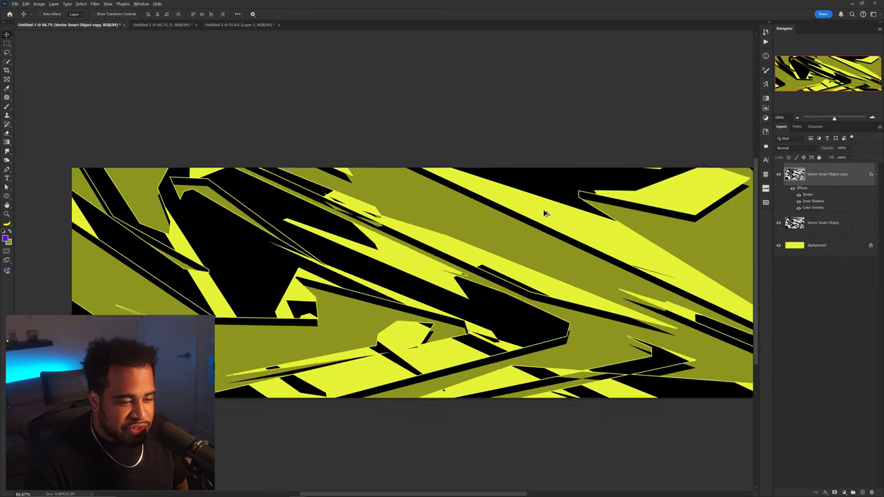
scroll(544, 214, "up", 3)
left_click_drag(618, 192, 488, 184)
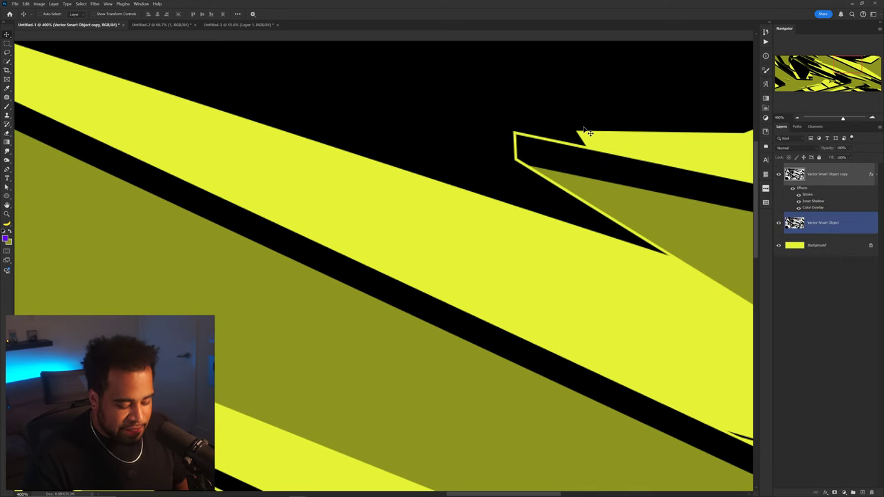
key("Print")
left_click_drag(338, 49, 763, 330)
left_click(771, 245)
mouse_move(562, 257)
left_mouse_down()
mouse_move(591, 256)
mouse_move(530, 172)
left_mouse_up()
left_click_drag(566, 139, 569, 141)
key("ctrl+z")
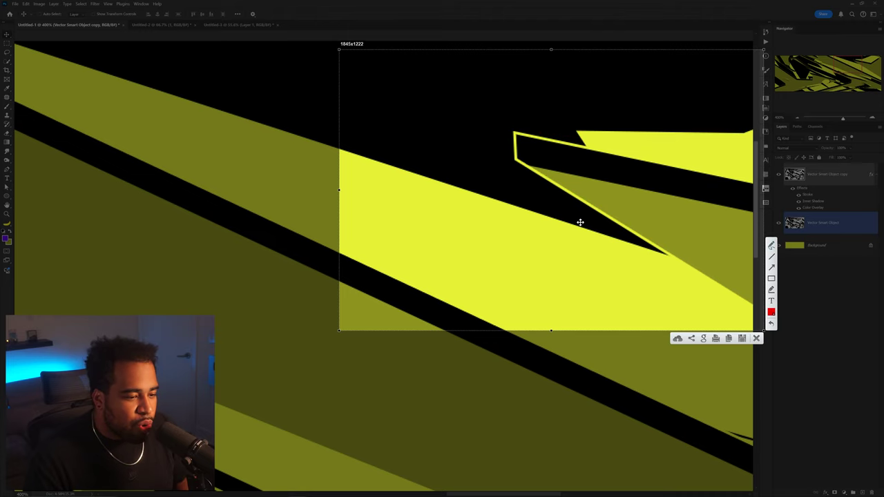
left_click(756, 338)
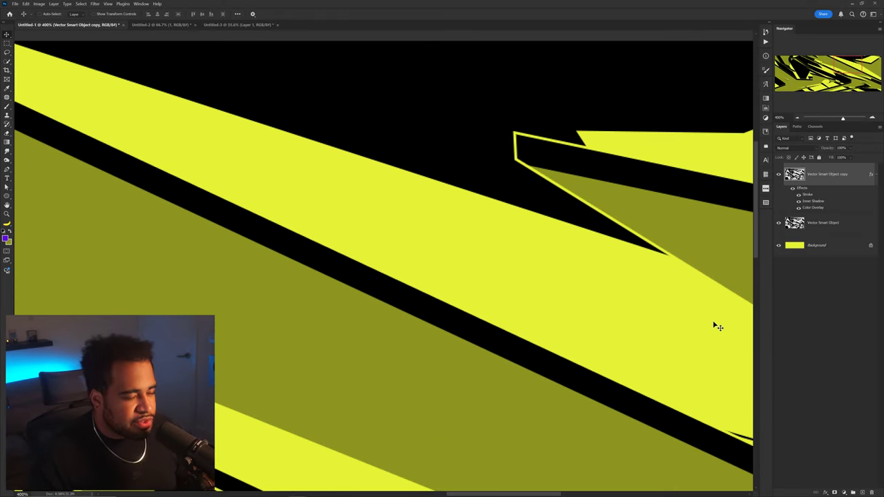
Duplicate the original vector layer beneath the styled copy and place the duplicate at the top of the layer stack.
key("ctrl+0")
left_click(830, 223)
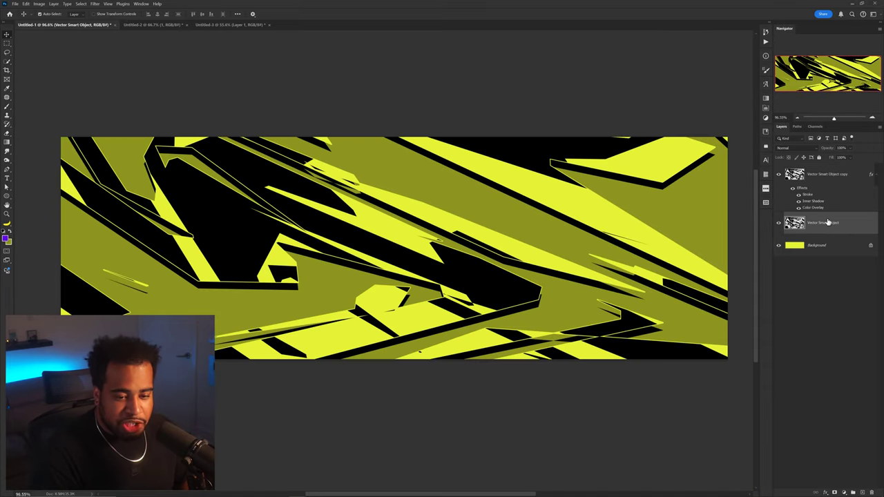
left_click_drag(828, 222, 863, 176)
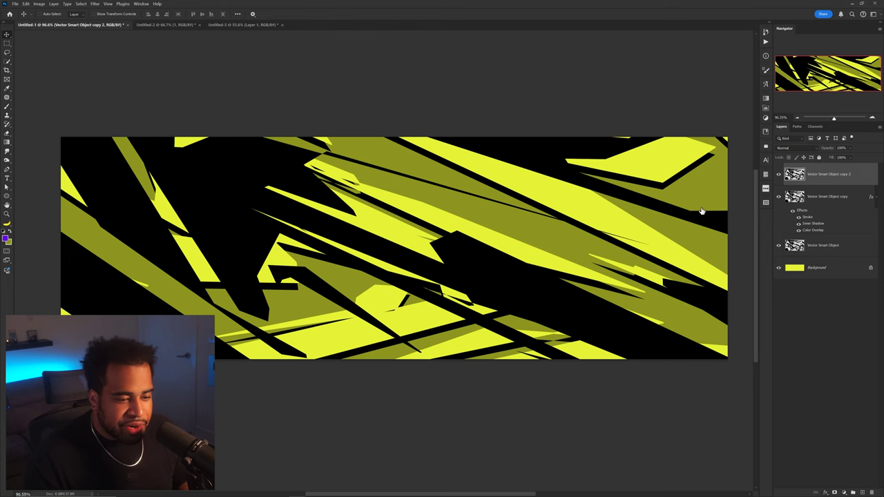
Add a Color Overlay to the new duplicate in the purple 661eea taken from the foreground colour, and apply the layer style.
left_click(614, 253)
left_click(757, 185)
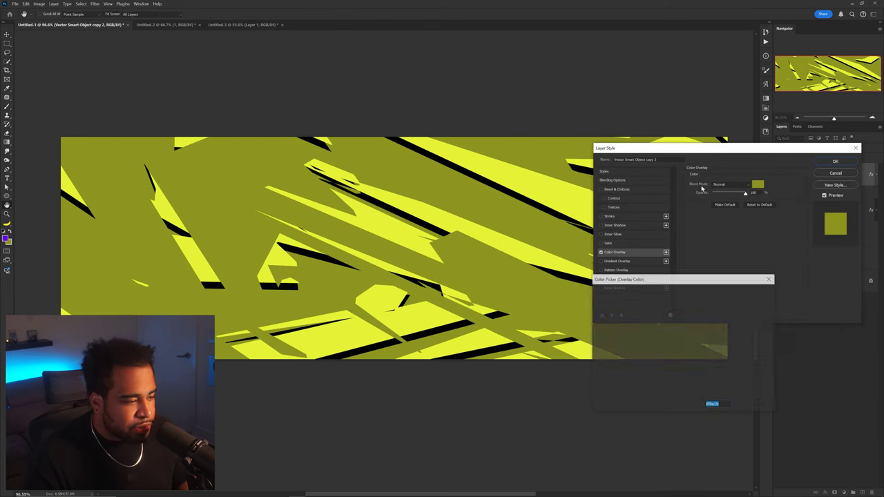
left_click(5, 239)
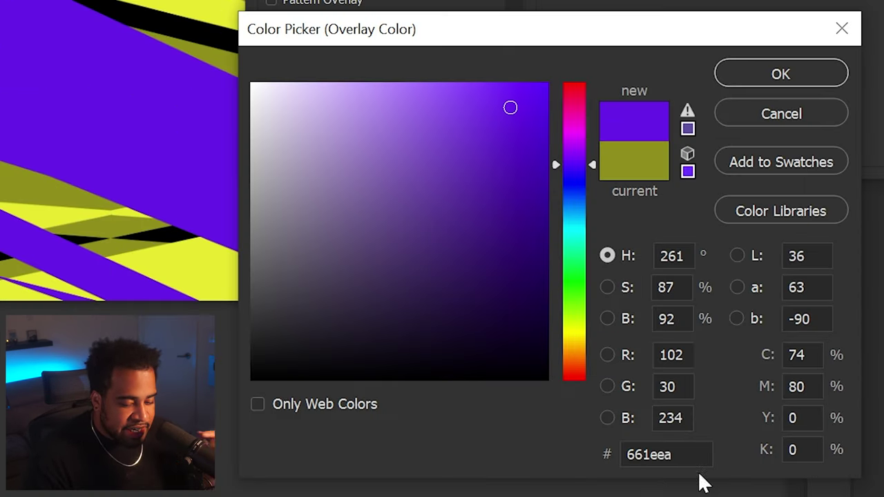
left_click(713, 404)
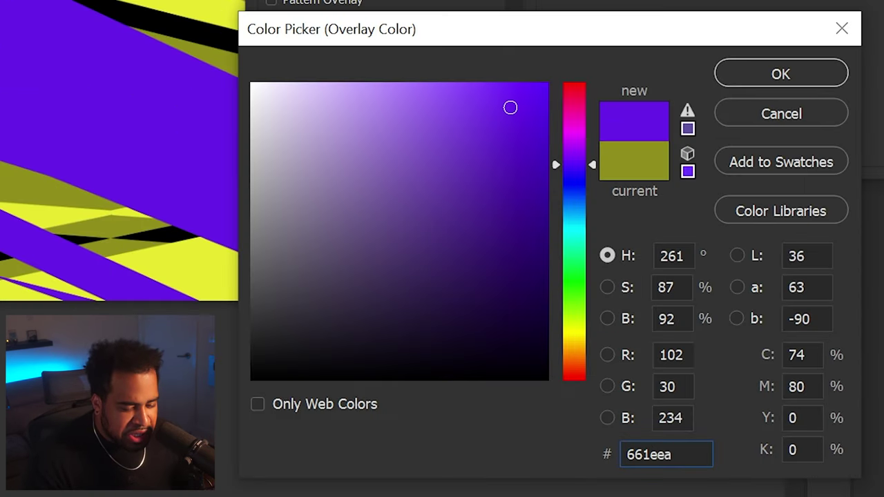
key("ctrl+a")
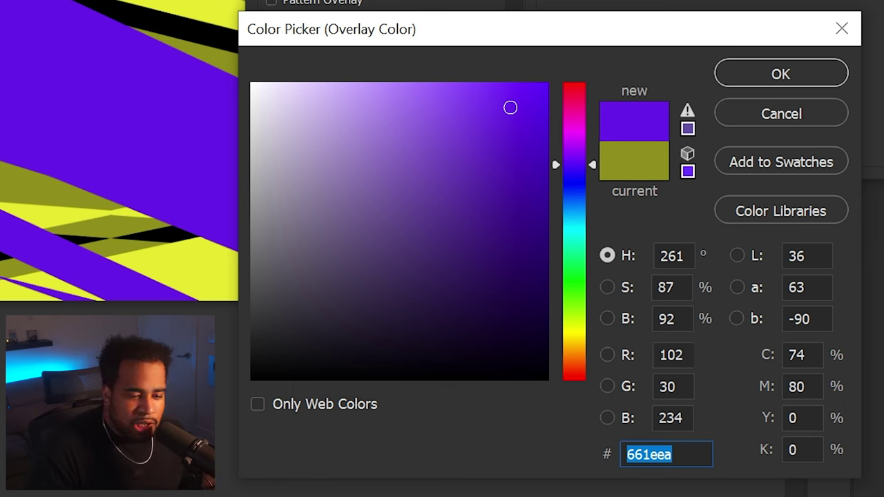
key("Return")
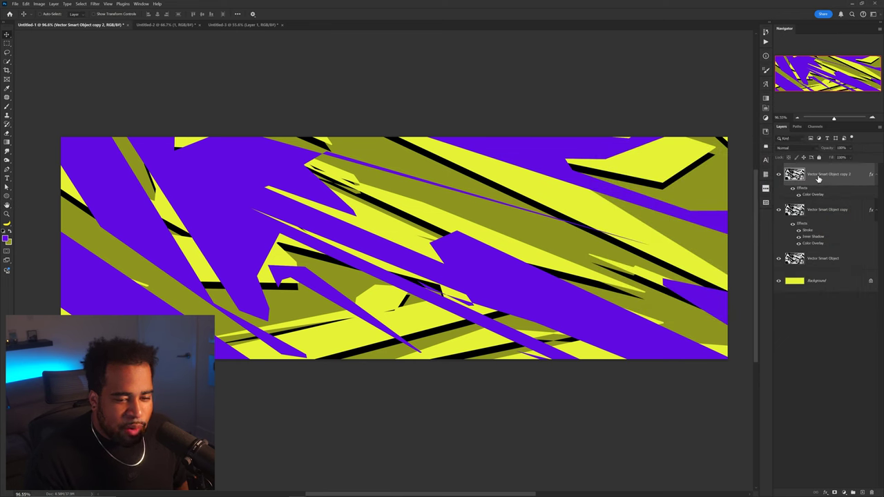
Reposition the purple copy so large shapes cross the banner, and put it above the other vector layers.
left_click_drag(832, 179, 812, 266)
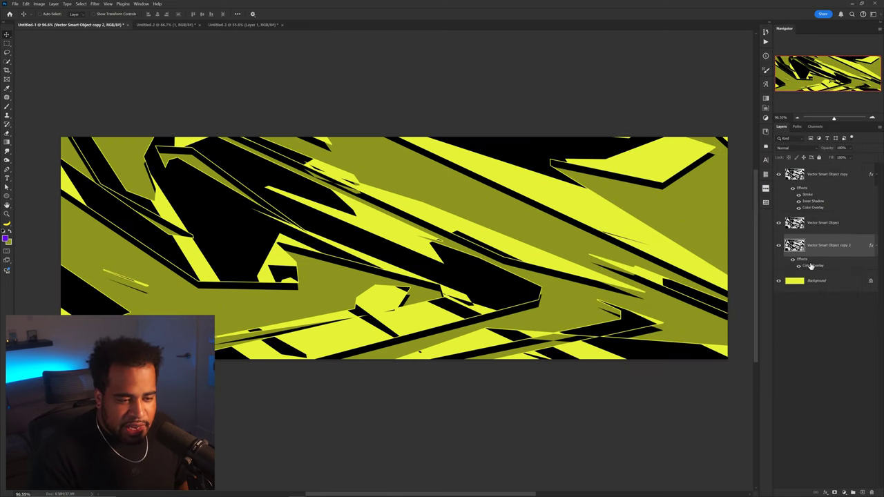
left_click_drag(558, 211, 538, 238)
key("ctrl+shift+bracketright")
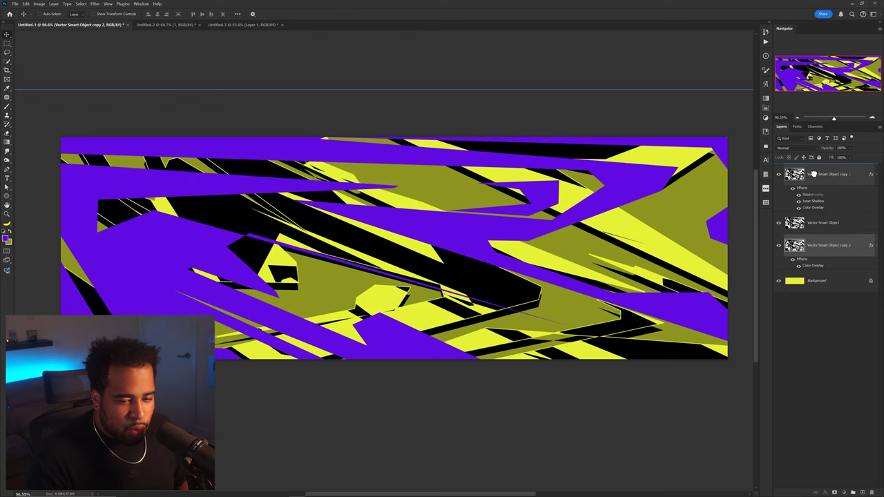
Rotate the purple copy to about -24° and position its shapes along the banner's upper and lower edges.
key("ctrl+t")
key("ctrl+minus")
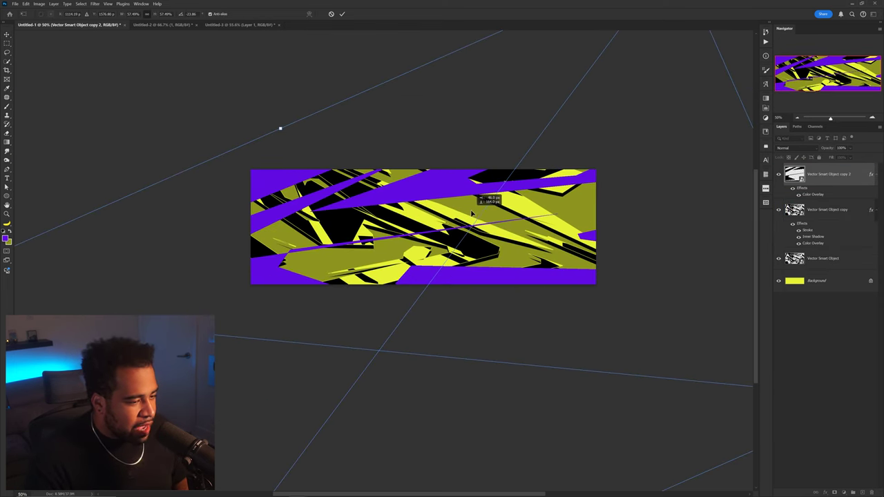
left_click_drag(470, 203, 495, 197)
key("Return")
key("ctrl+0")
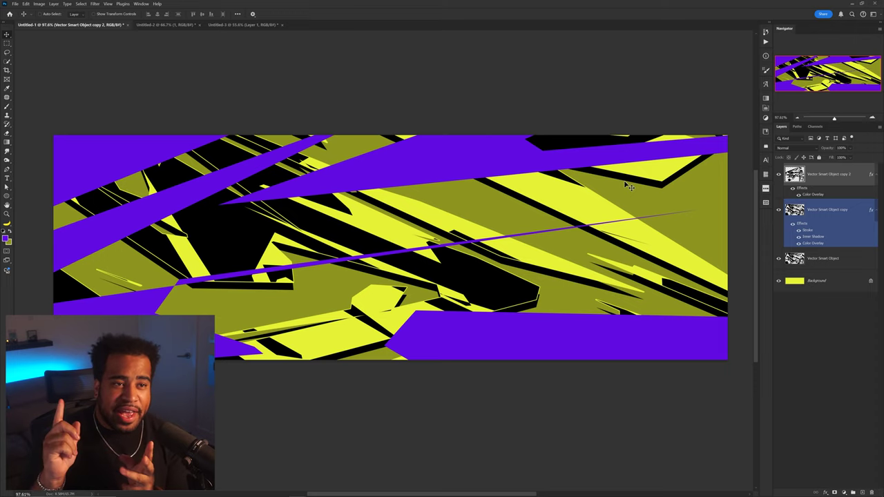
Add a Gradient Map adjustment above the purple copy and load the custom black-to-light-grey preset with two middle grey stops.
left_click(809, 174)
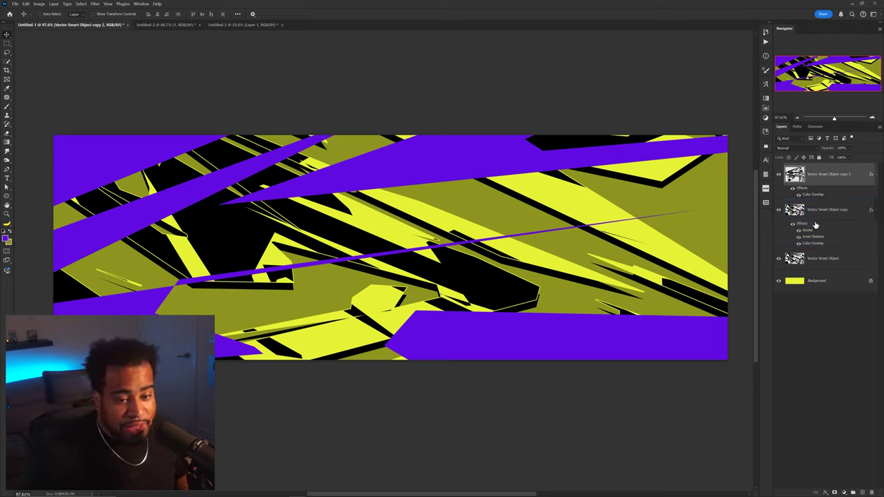
left_click(845, 492)
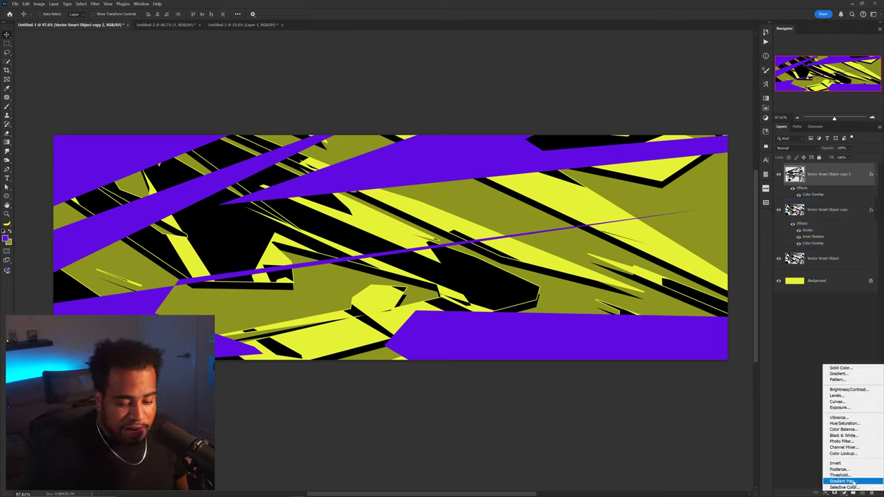
left_click(844, 492)
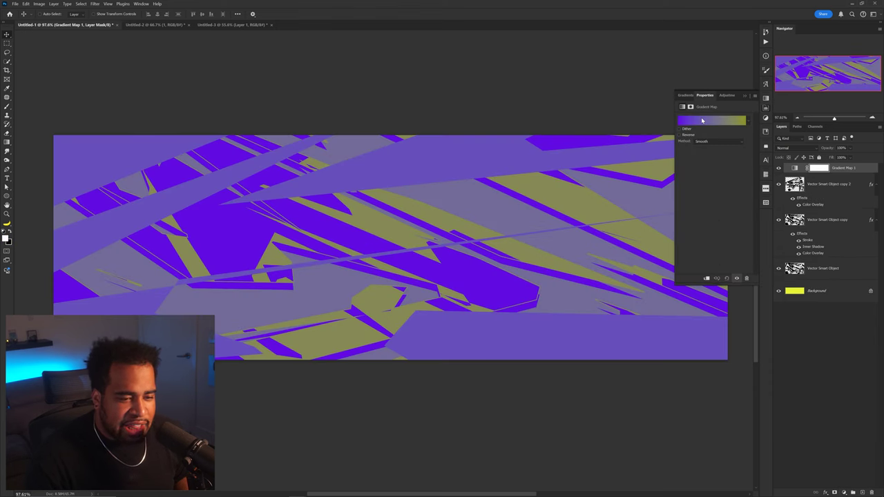
left_click(711, 121)
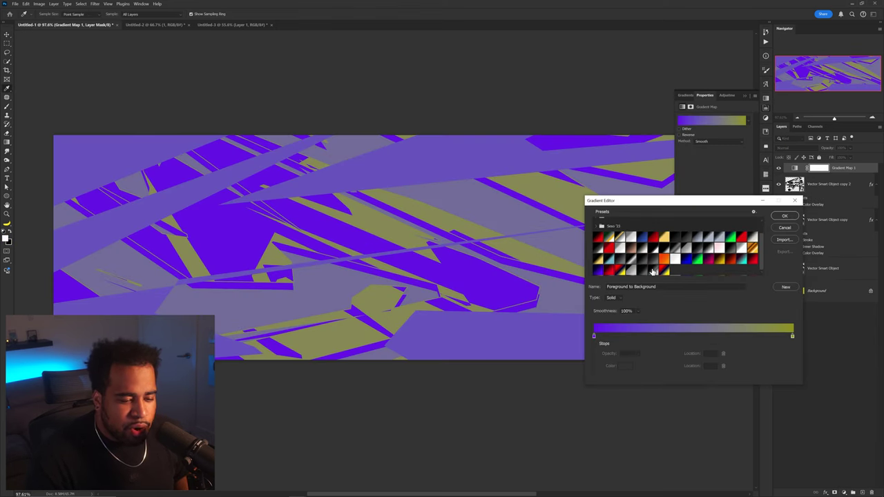
left_click(652, 271)
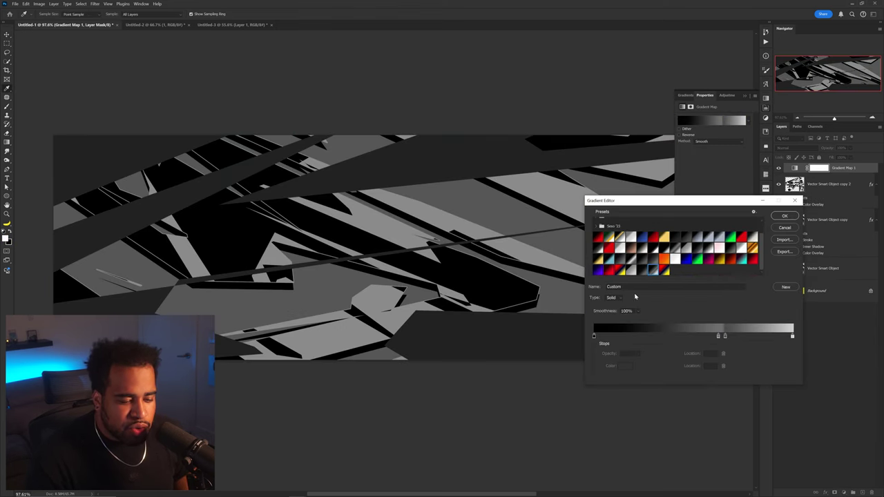
Check the colours of the gradient's black stop and two middle grey stops, and set the final stop's colour to f2f2f2.
double_click(594, 337)
left_click(641, 191)
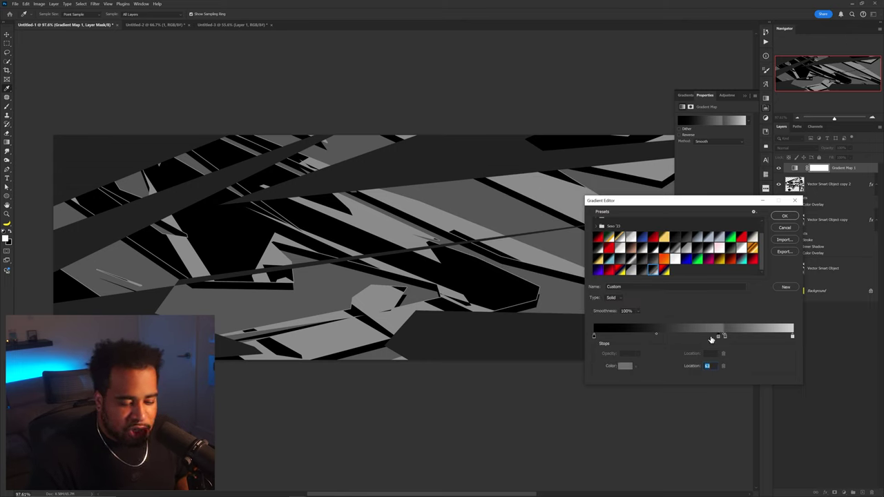
left_click(625, 366)
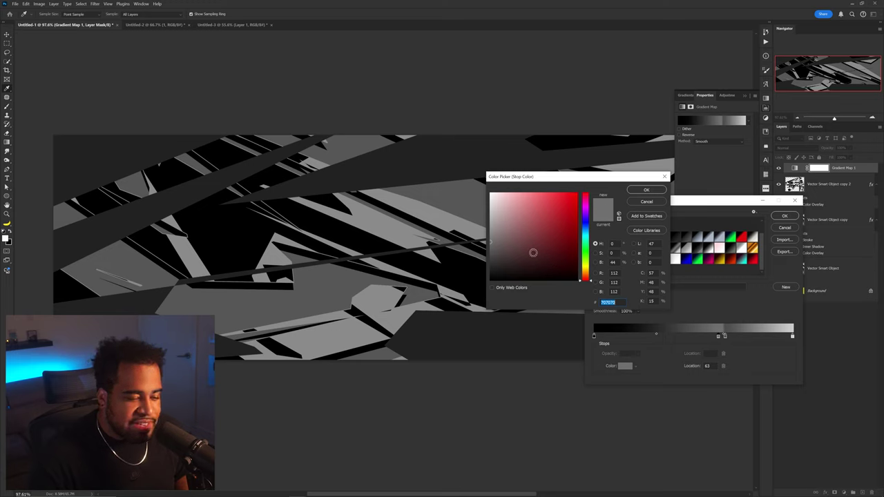
key("Return")
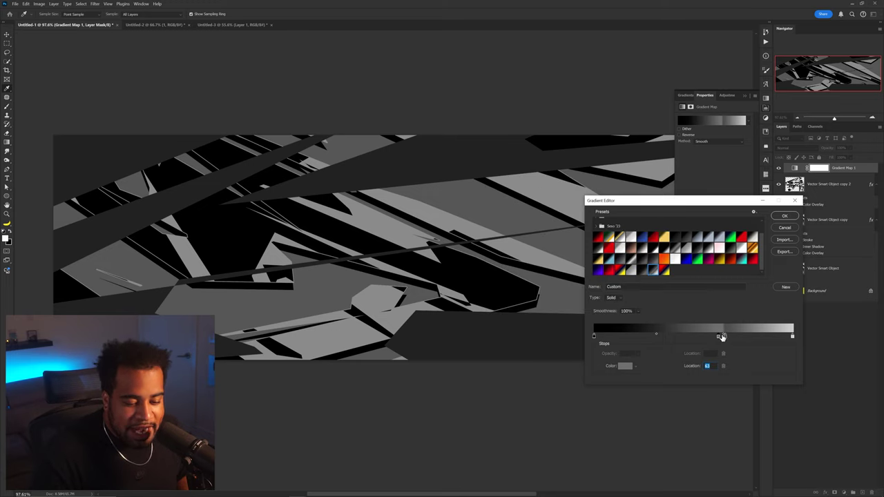
left_click(623, 366)
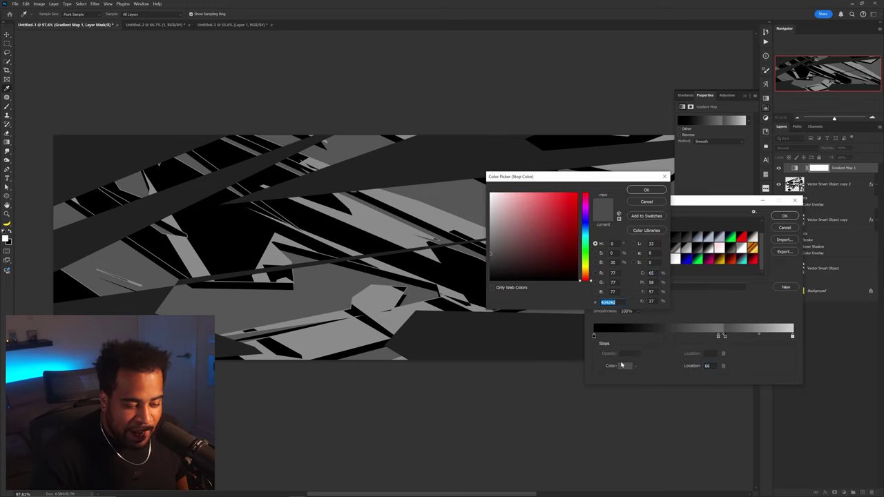
key("Return")
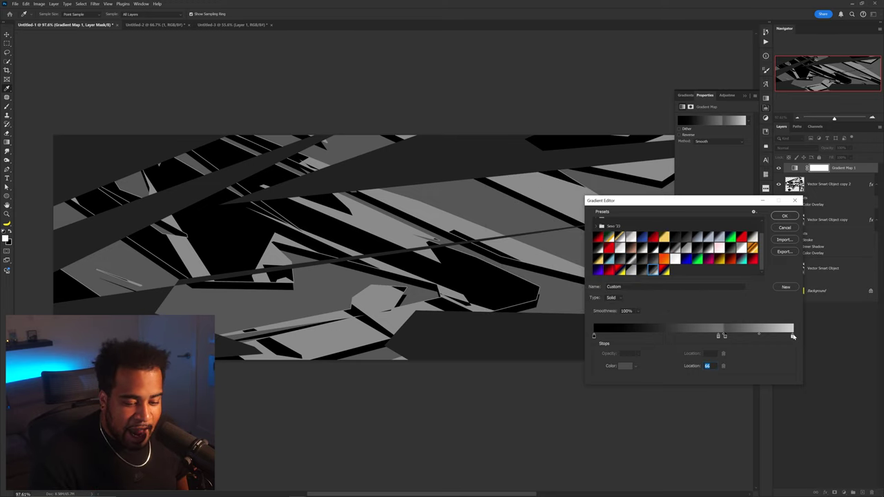
double_click(793, 336)
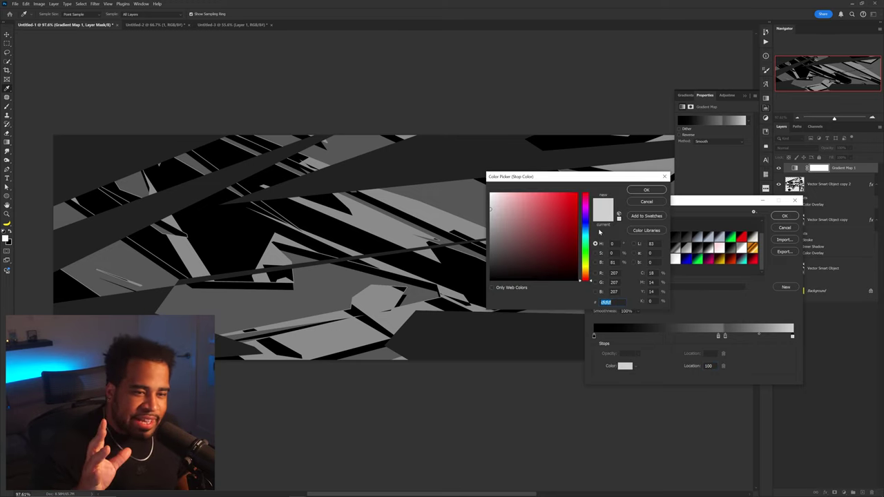
type("f2f2f2")
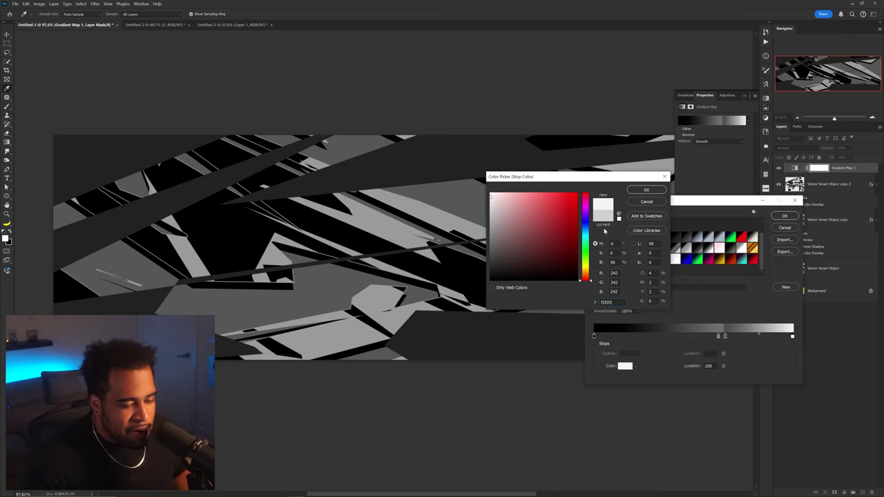
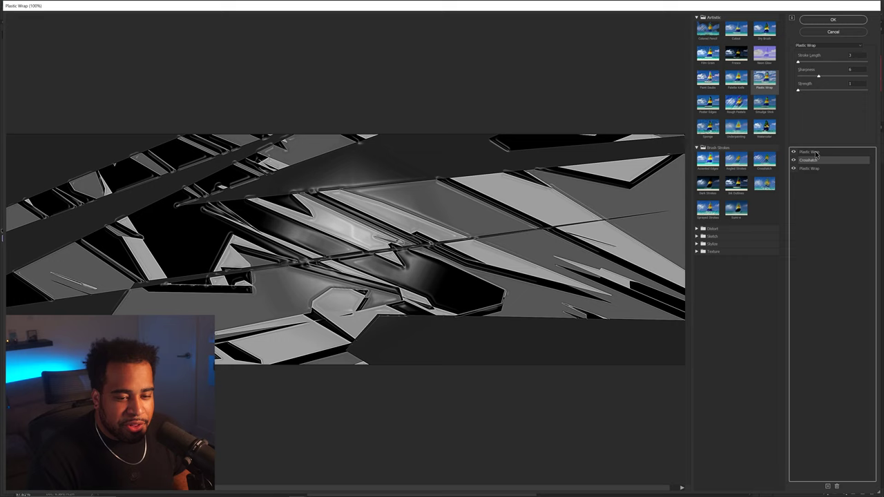
Set the uppermost Plastic Wrap effect's Highlight Strength to 10 and apply the Filter Gallery effects to the layer.
left_click(854, 55)
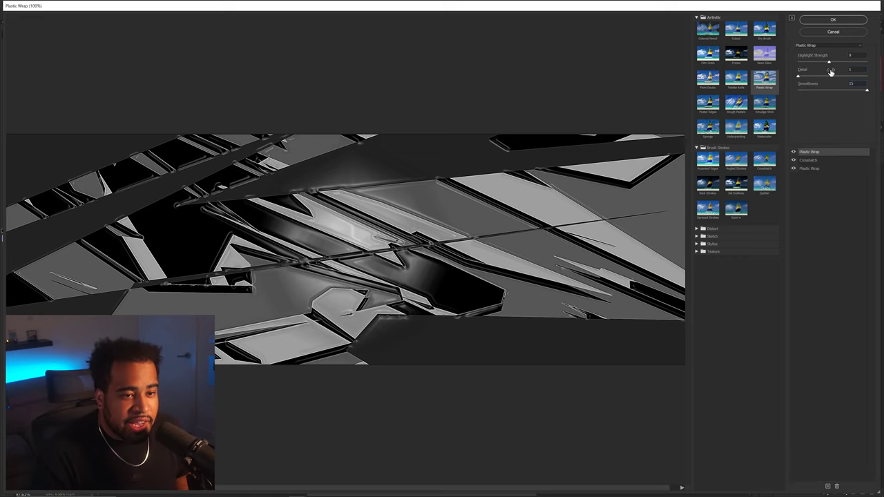
left_click(698, 17)
left_click(698, 17)
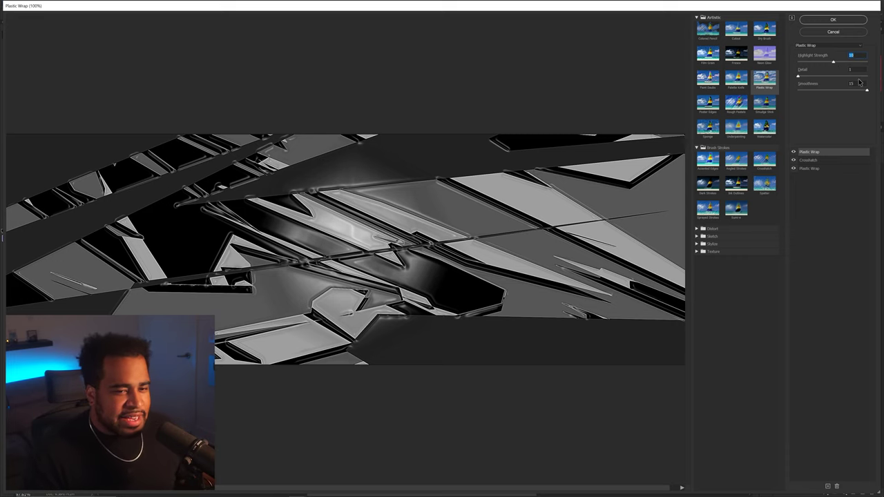
left_click(848, 21)
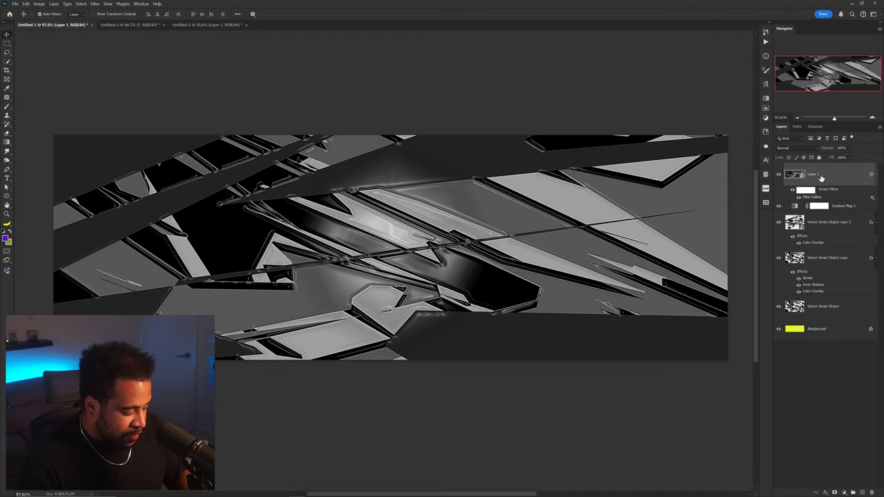
Stamp all visible layers onto a new layer at the top and convert it to a smart object.
key("ctrl+shift+alt+e")
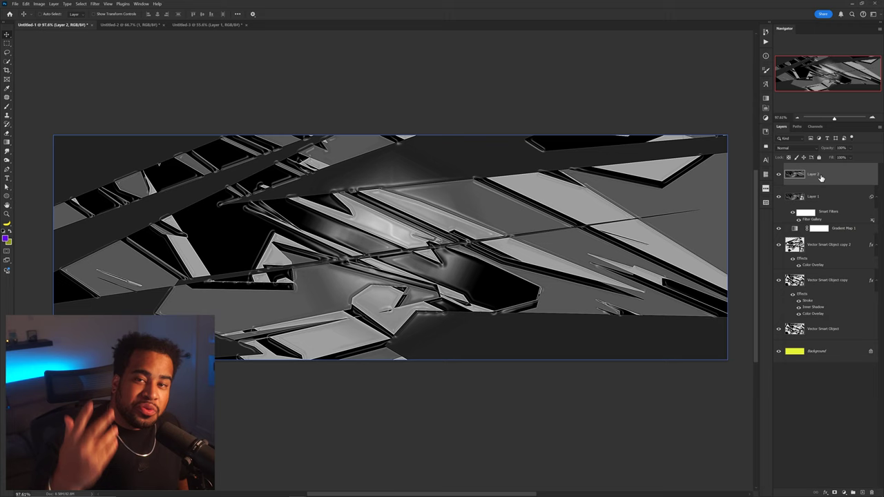
right_click(820, 178)
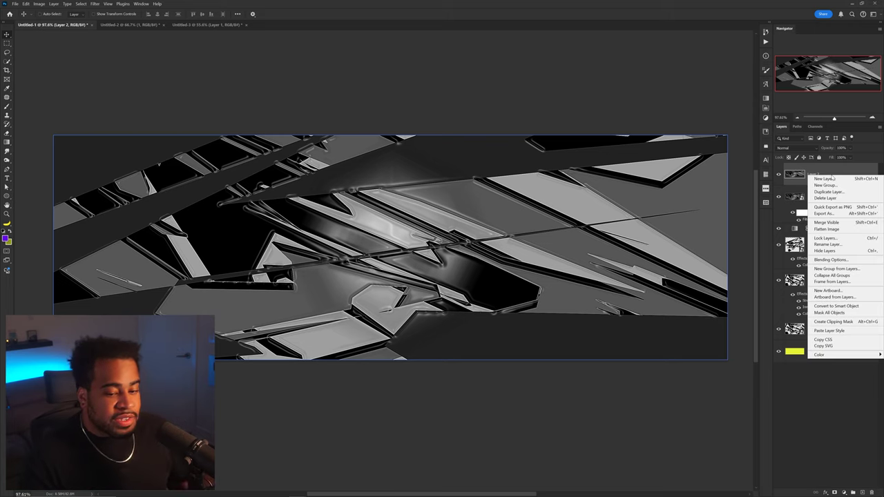
left_click(837, 306)
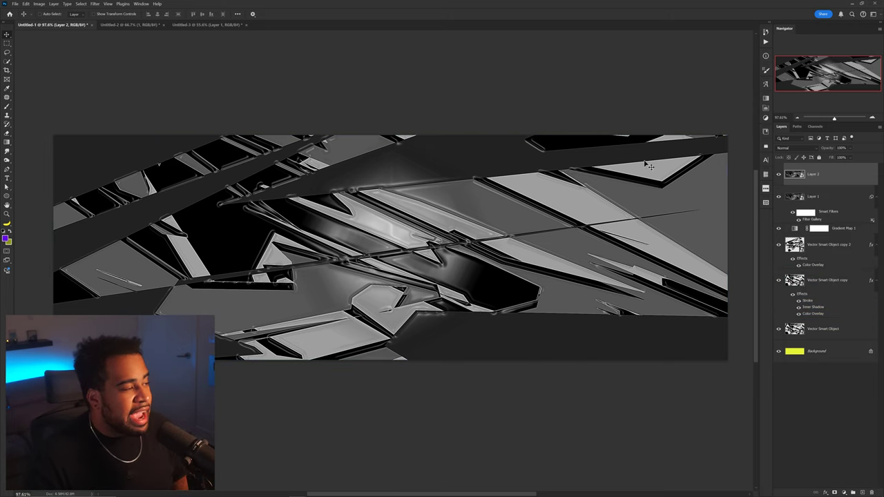
Open the Camera Raw Filter for the stamped smart object and compare before and after views side by side at closer magnification.
left_click(95, 4)
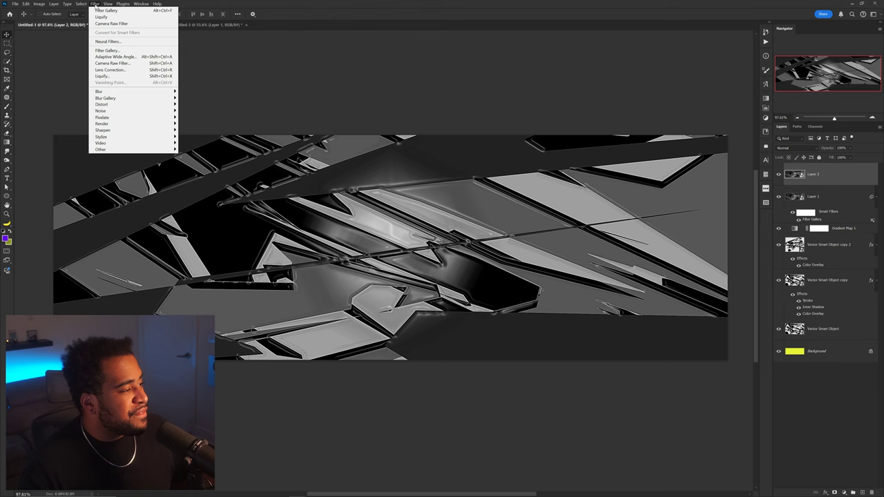
left_click(129, 64)
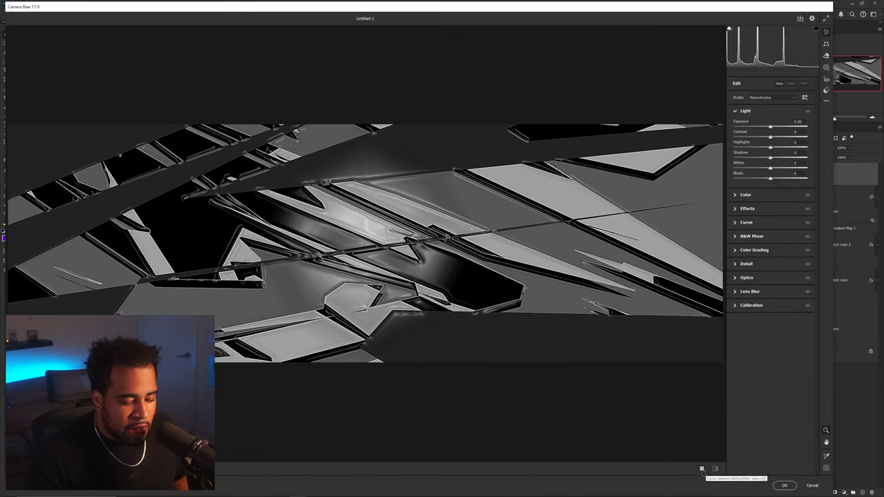
left_click(703, 469)
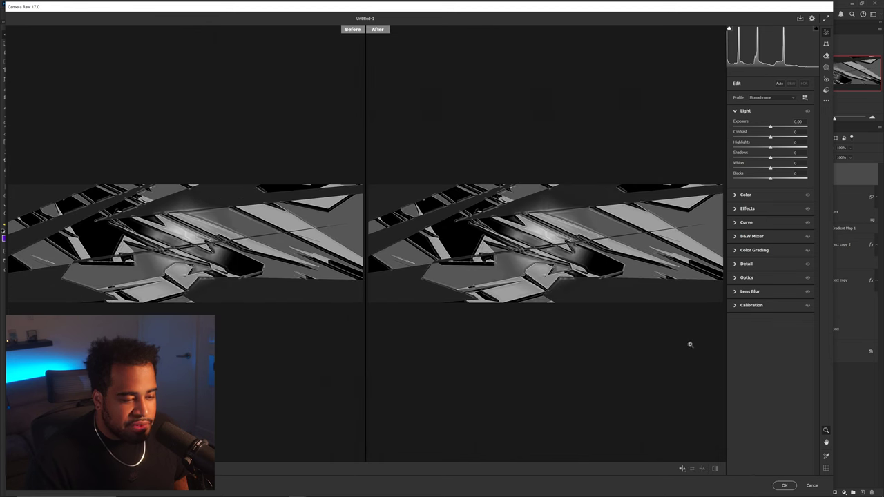
left_click(541, 253)
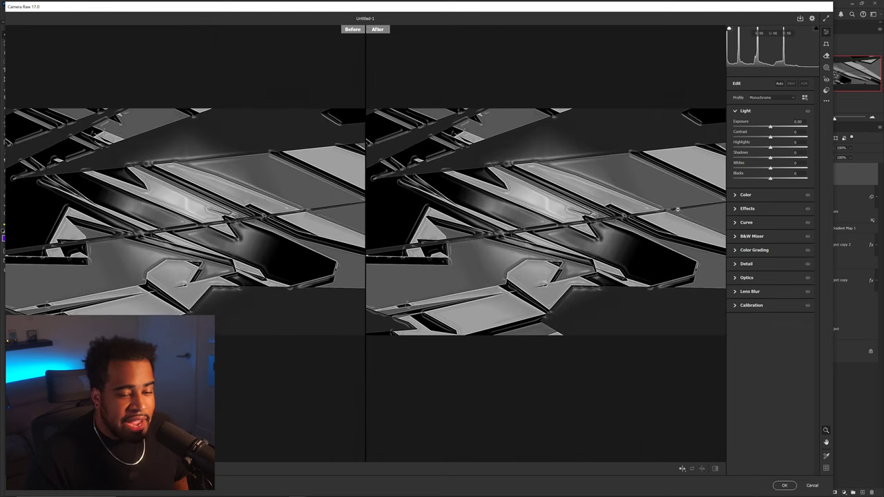
Set the Camera Raw effects to Texture +100 and Clarity +35.
left_click(748, 209)
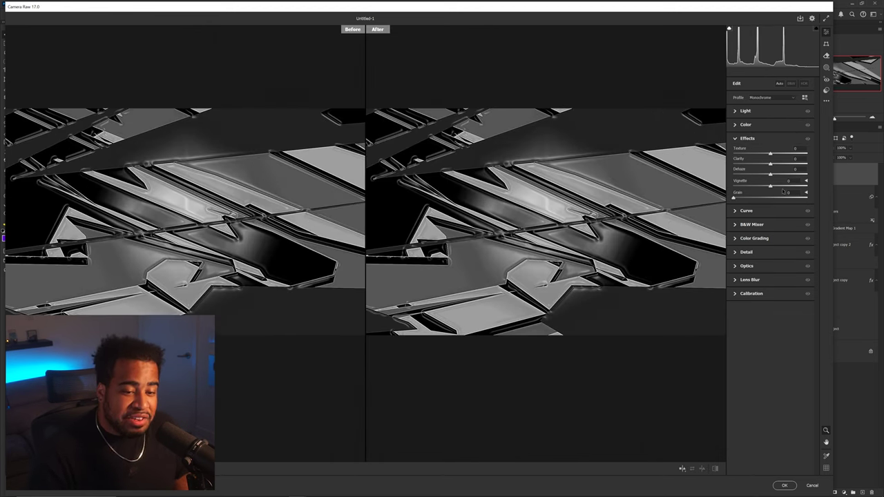
mouse_move(785, 154)
left_mouse_down()
mouse_move(812, 157)
mouse_move(783, 164)
left_mouse_up()
scroll(636, 189, "down", 2)
scroll(647, 193, "up", 8)
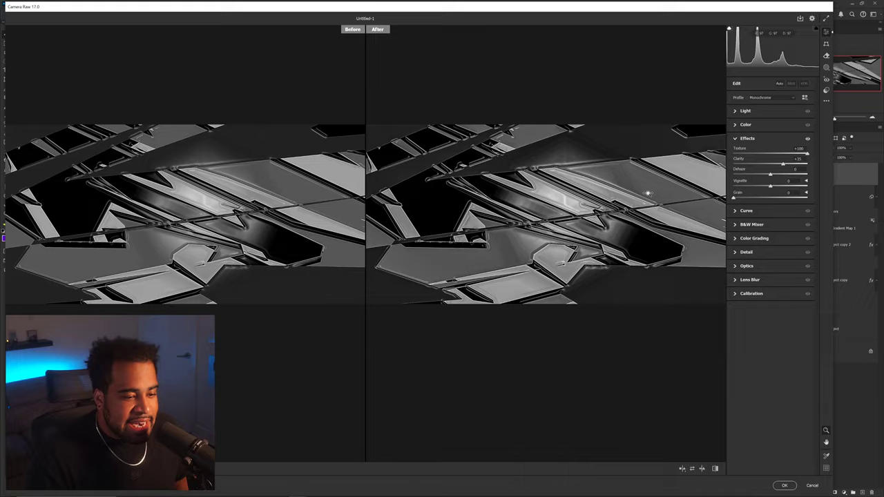
scroll(688, 188, "down", 5)
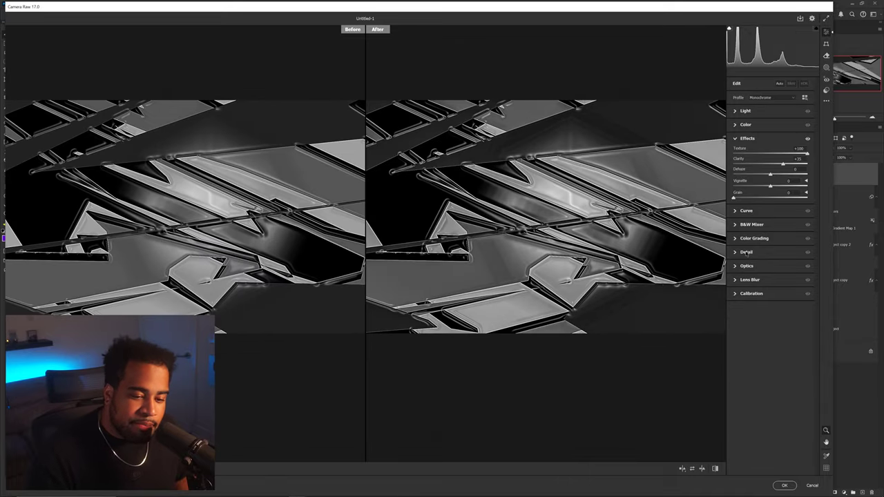
Set the Camera Raw detail values to Sharpening 150 and Noise Reduction 93.
left_click(746, 253)
left_click_drag(738, 211, 770, 212)
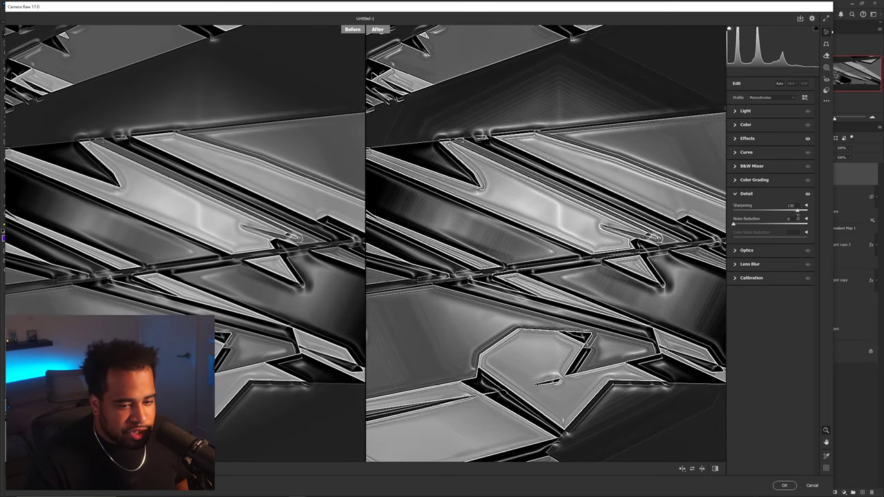
left_click(659, 281)
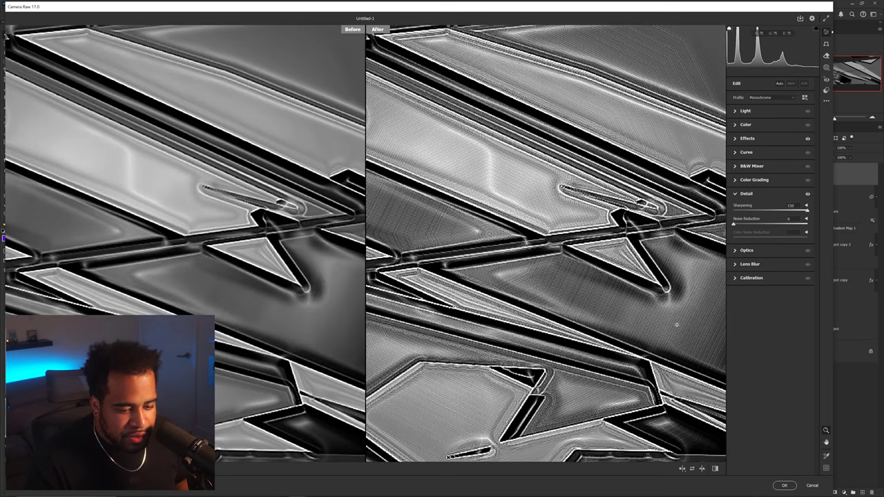
scroll(663, 308, "down", 2)
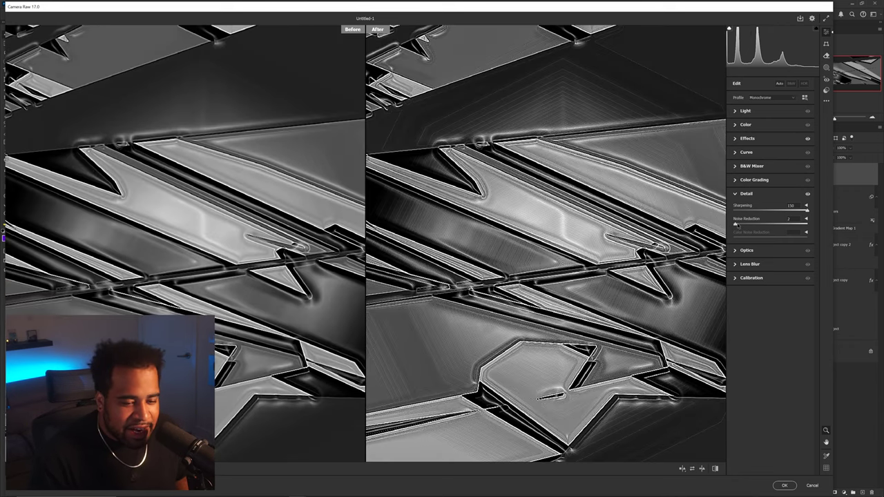
left_click_drag(737, 224, 748, 225)
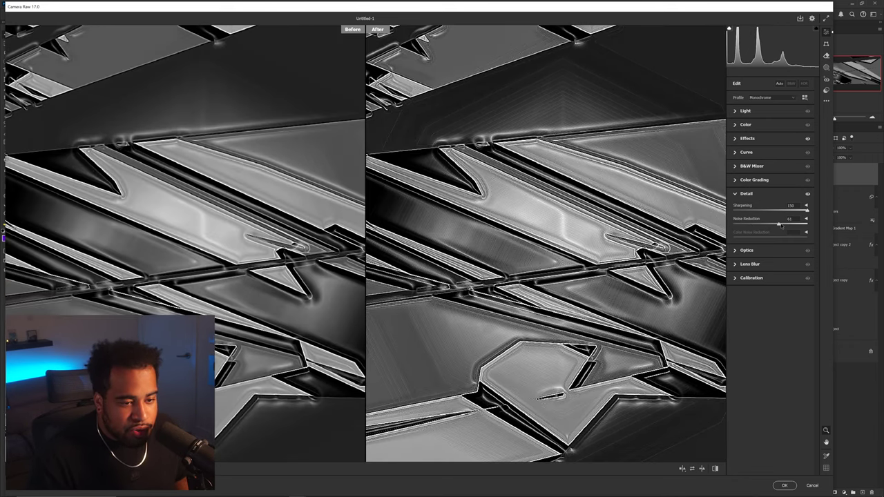
left_click_drag(825, 225, 802, 225)
scroll(598, 223, "down", 2)
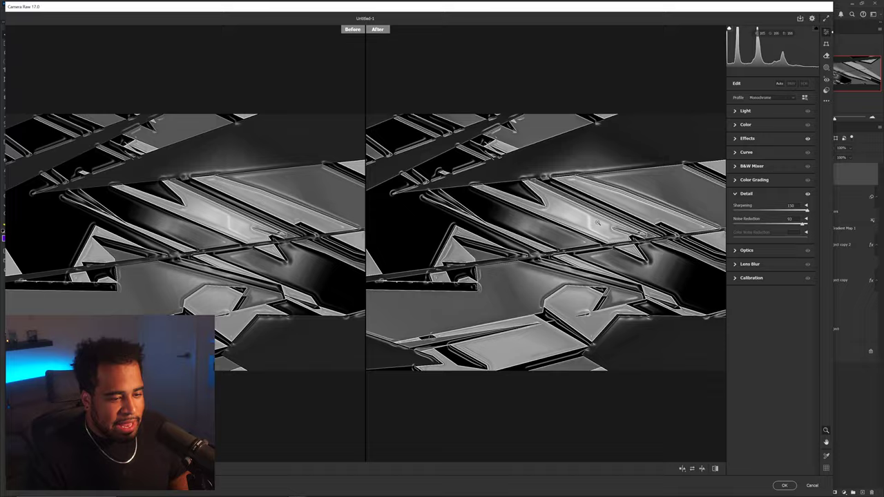
scroll(598, 222, "up", 2)
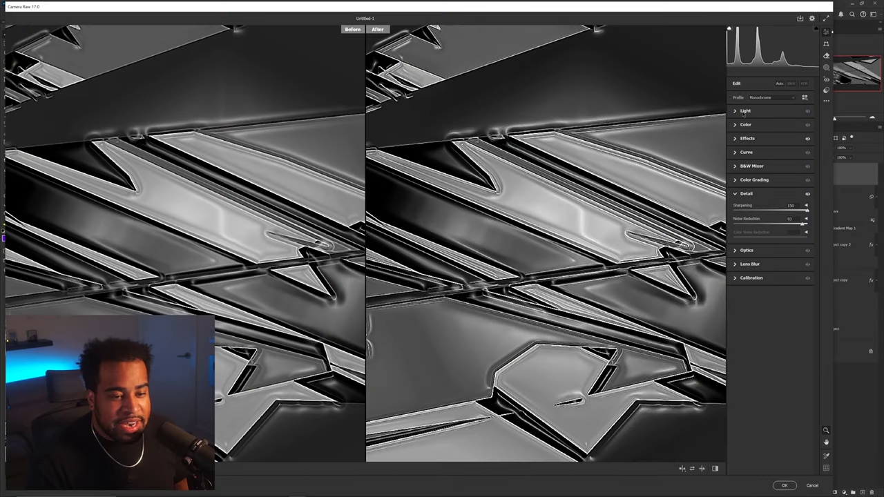
Set Contrast +15, Highlights +21, Shadows +18, Whites +20 and Blacks -32, and apply the Camera Raw filter to the layer.
left_click(744, 111)
key("ctrl+0")
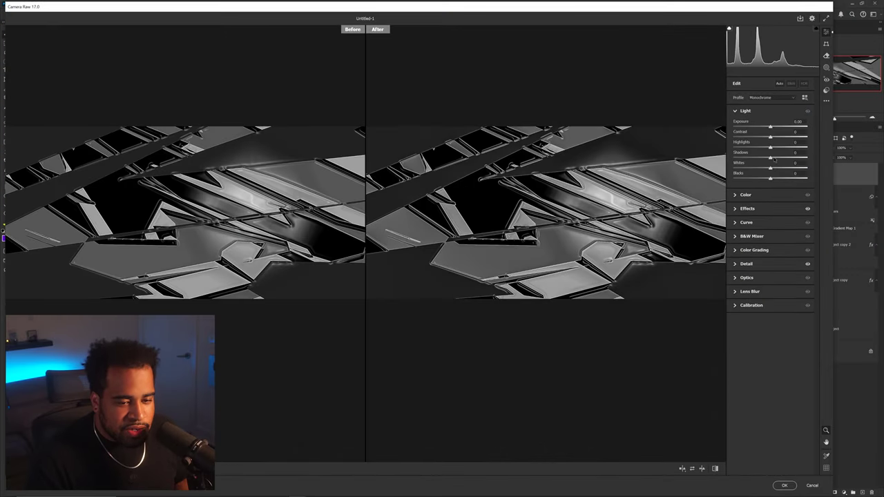
left_click_drag(771, 148, 779, 170)
left_click_drag(773, 138, 775, 137)
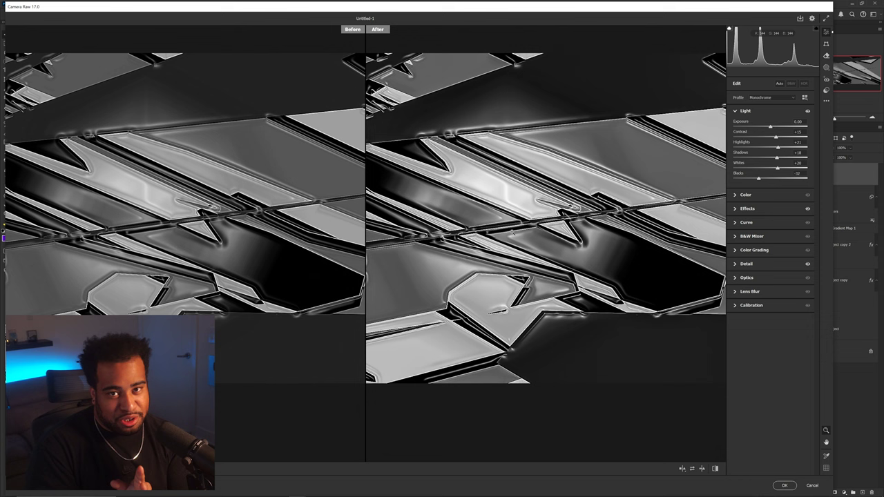
left_click(781, 485)
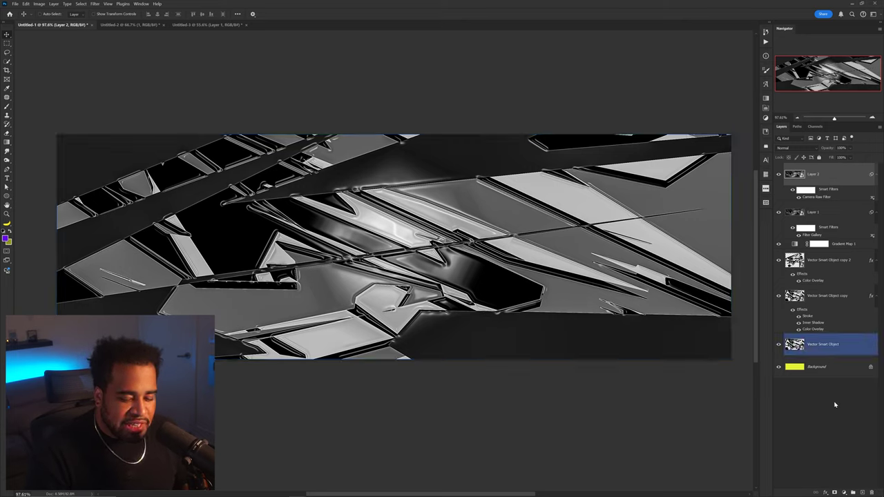
Add a second Gradient Map adjustment above the Camera Raw layer and choose the red-and-yellow preset at the end of the custom gradients.
left_click(844, 494)
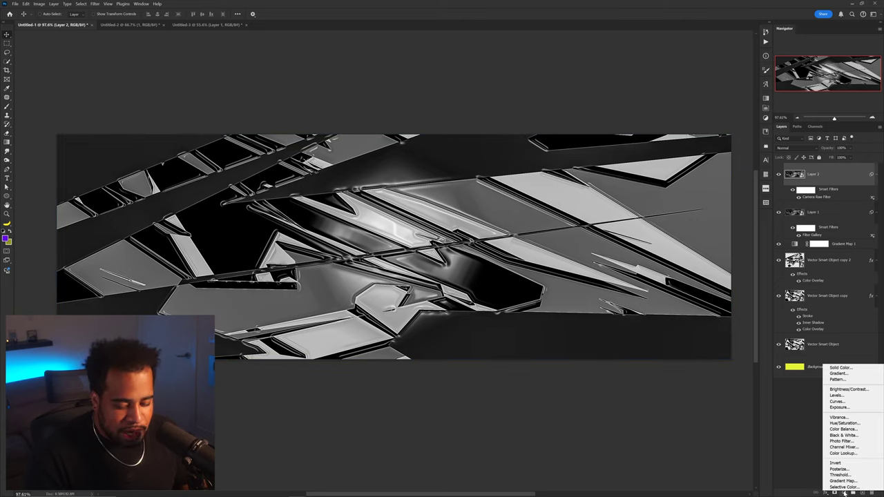
left_click(857, 482)
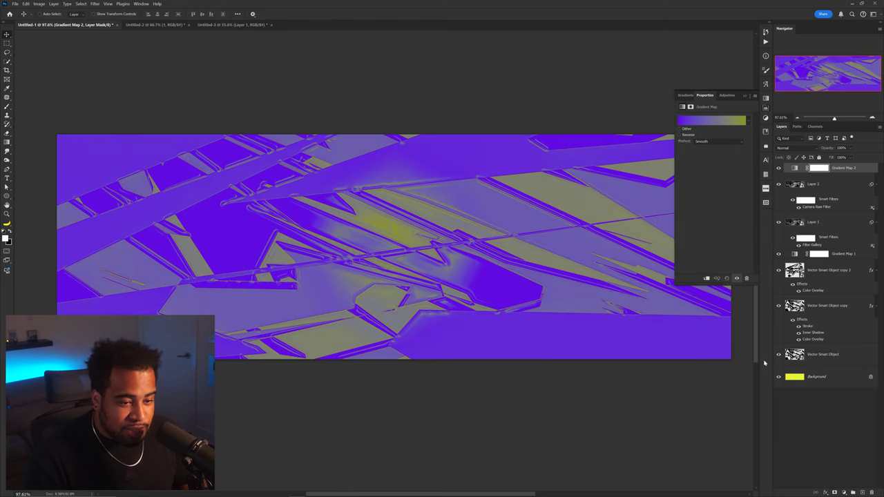
left_click(711, 121)
scroll(710, 270, "down", 2)
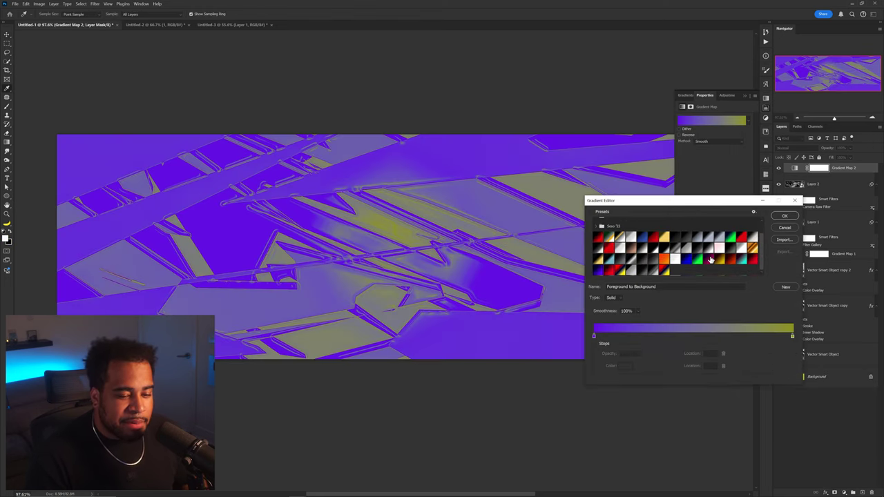
left_click(663, 270)
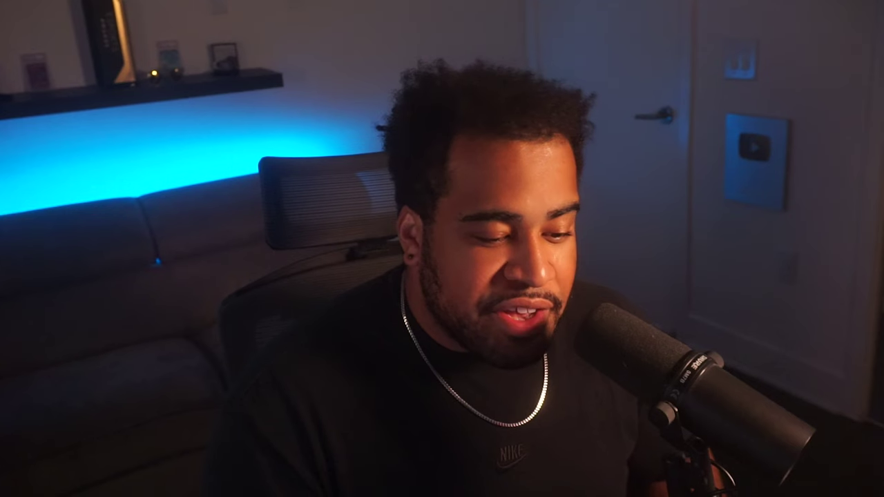